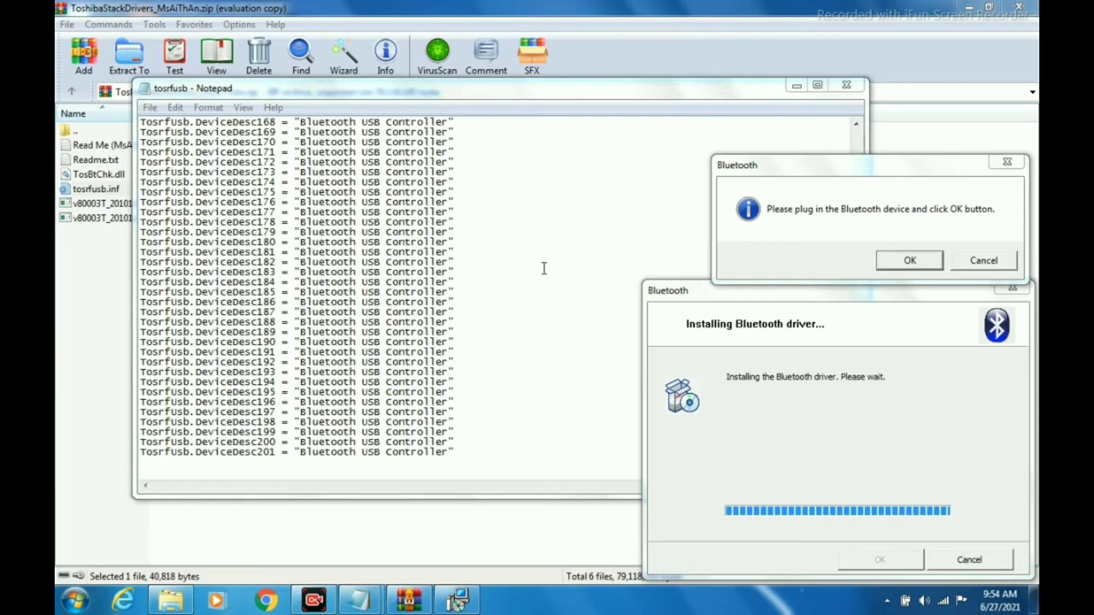
# Review the tosrfusb.inf entries from the final Bluetooth device descriptions back to the USB device ID list
pyautogui.scroll(11, 543, 268)
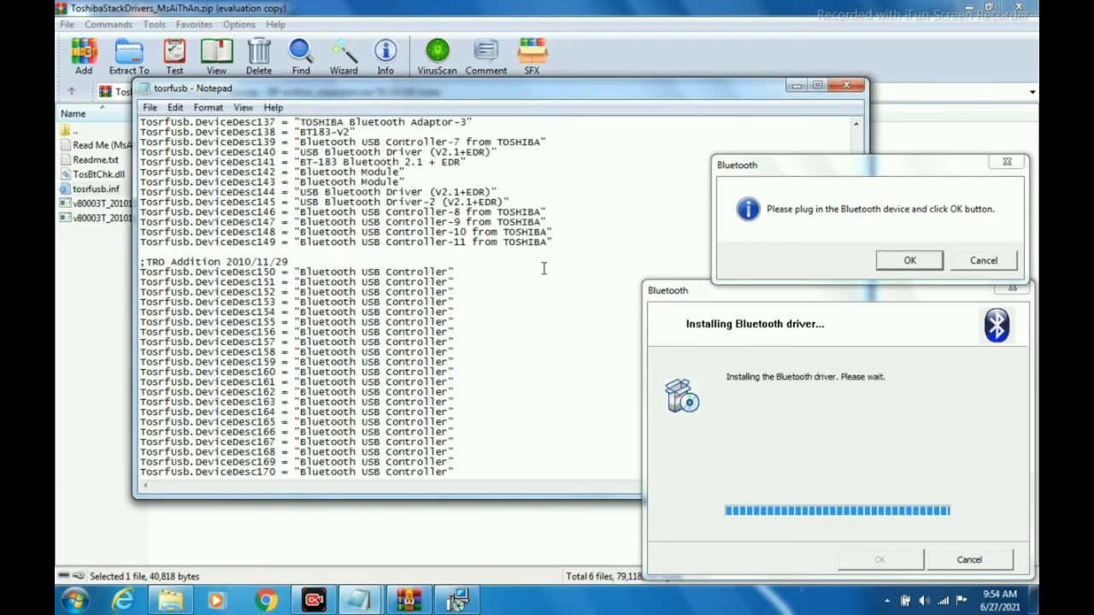
pyautogui.scroll(14, 211, 274)
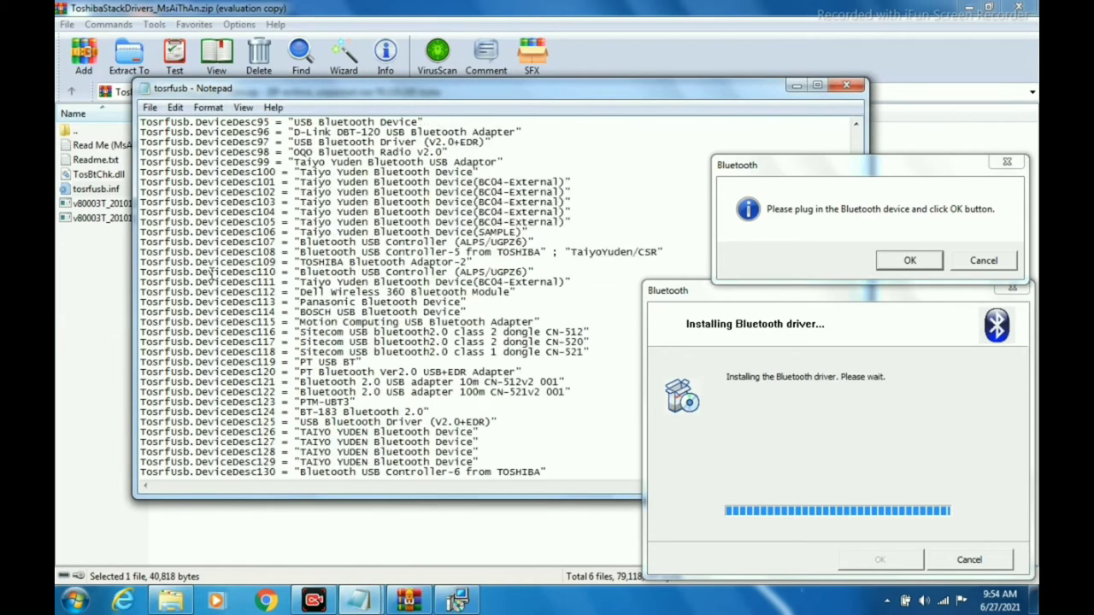
pyautogui.scroll(7, 211, 273)
pyautogui.scroll(20, 211, 273)
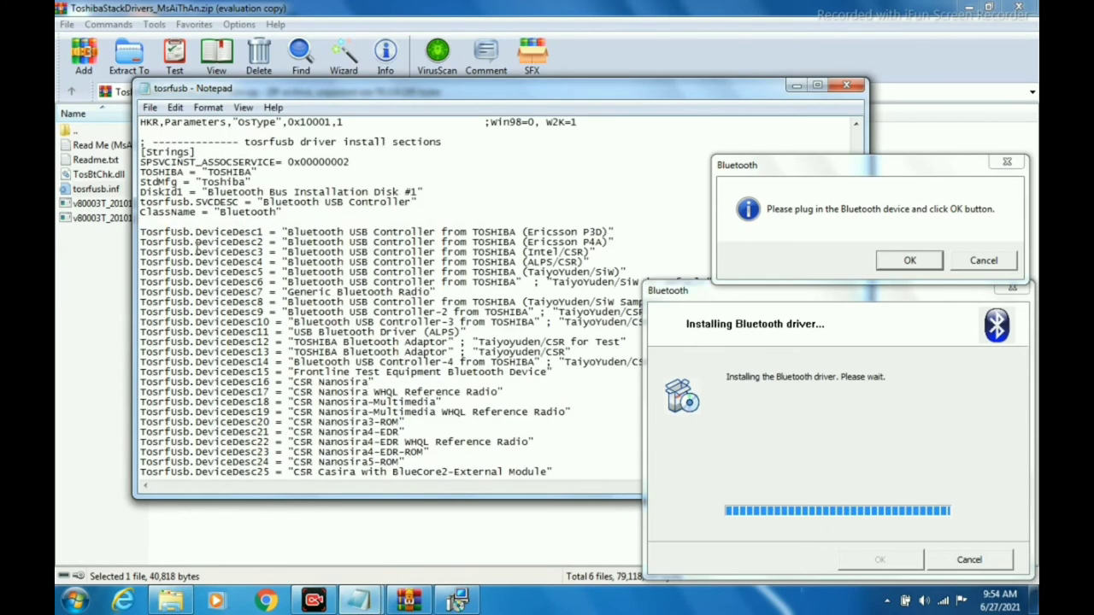
pyautogui.scroll(2, 195, 243)
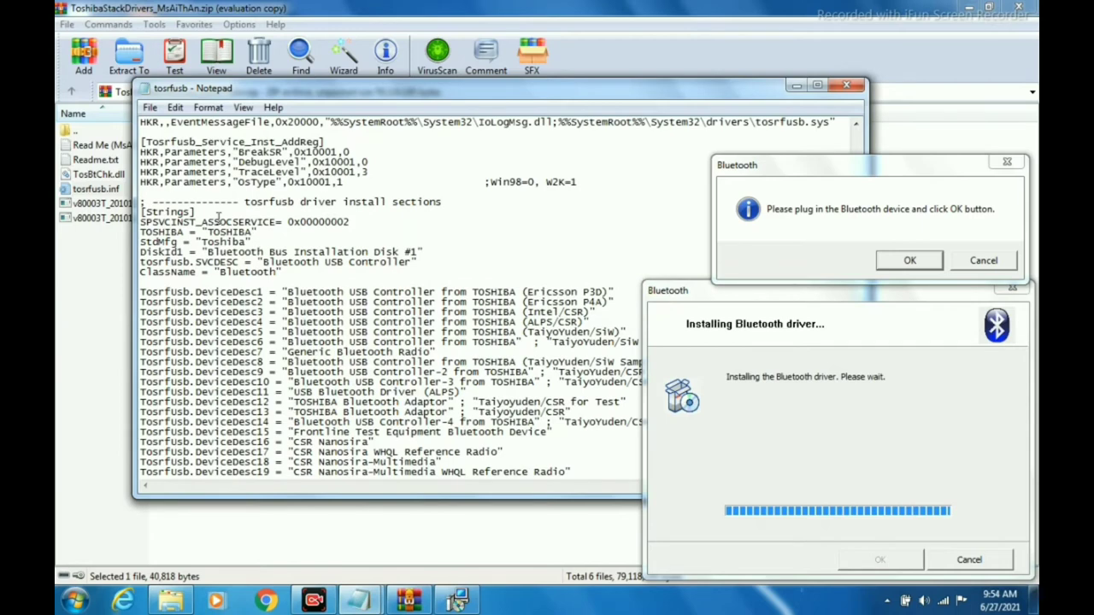
pyautogui.scroll(1, 210, 239)
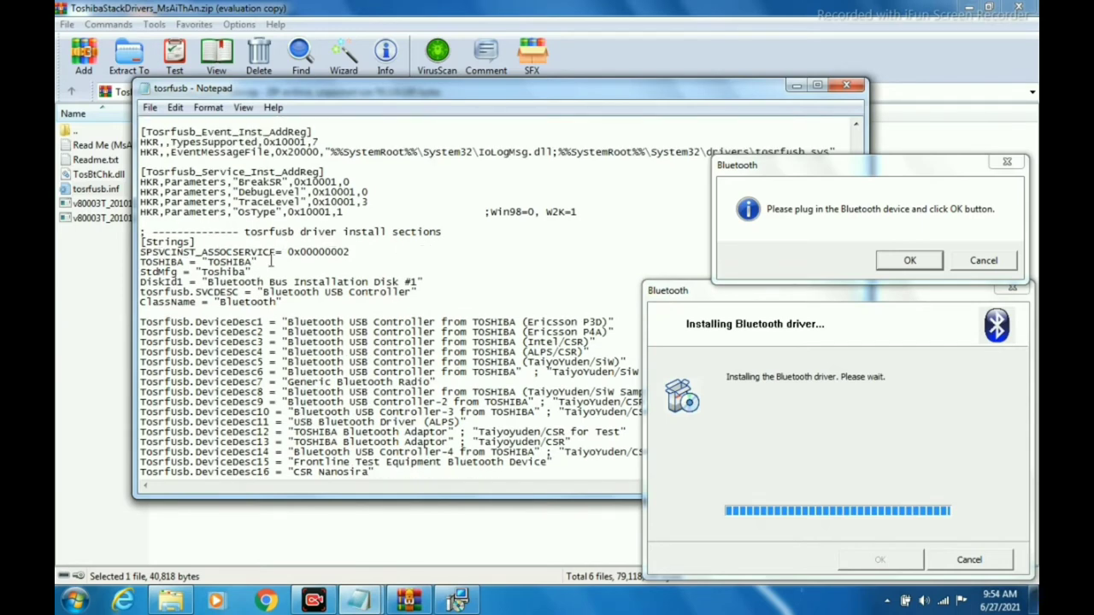
pyautogui.scroll(10, 270, 261)
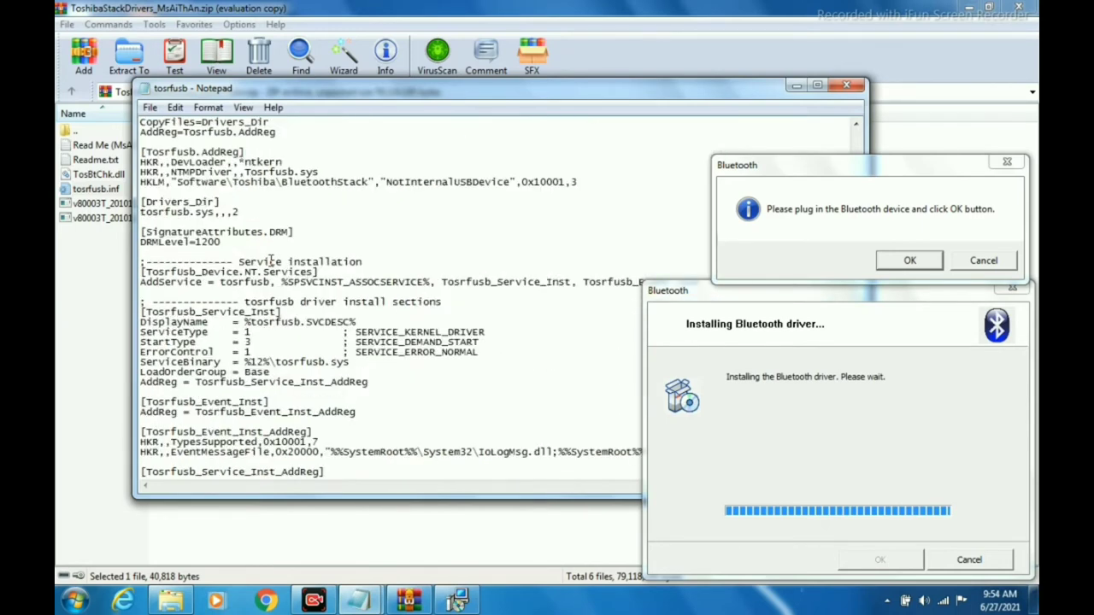
pyautogui.scroll(7, 270, 262)
pyautogui.scroll(16, 270, 262)
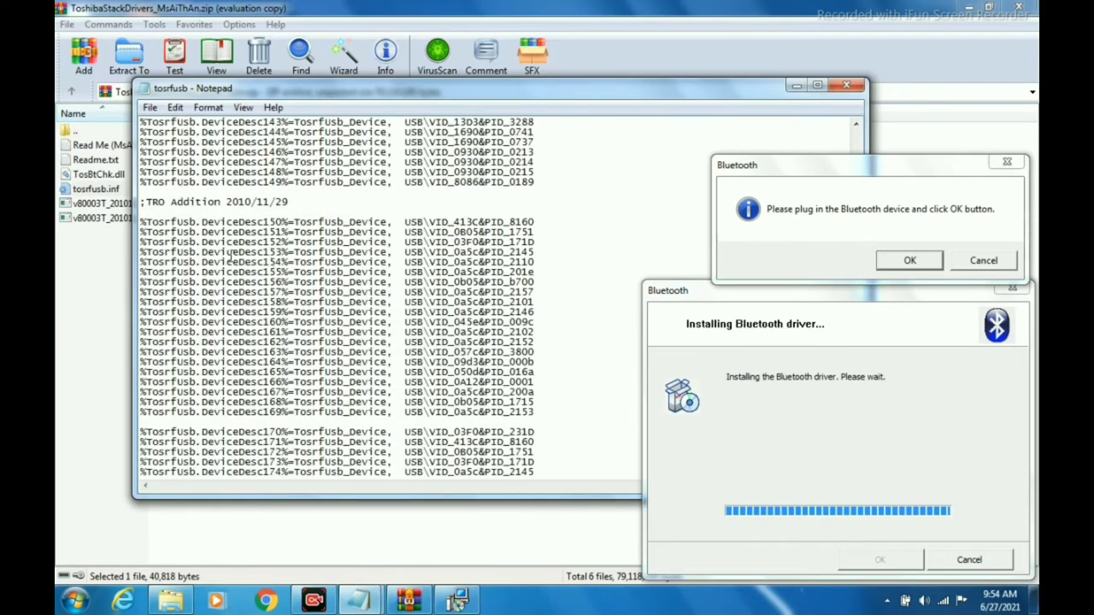
# Examine the last device ID entries, the service install sections and the [Strings] descriptions through the end of the file
pyautogui.scroll(-2, 236, 284)
pyautogui.scroll(-10, 236, 285)
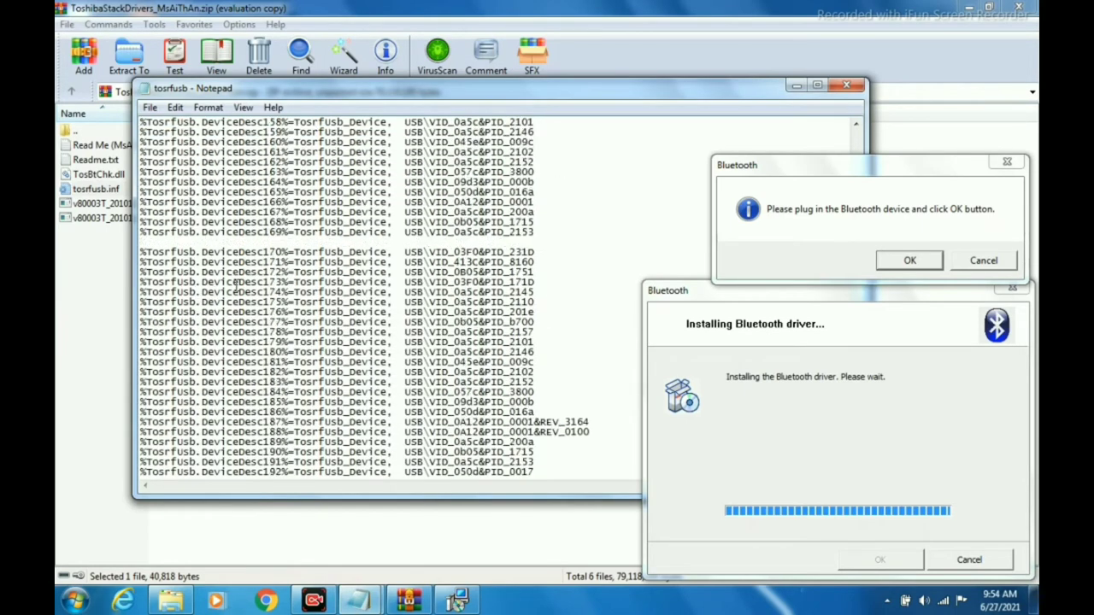
pyautogui.scroll(-2, 236, 284)
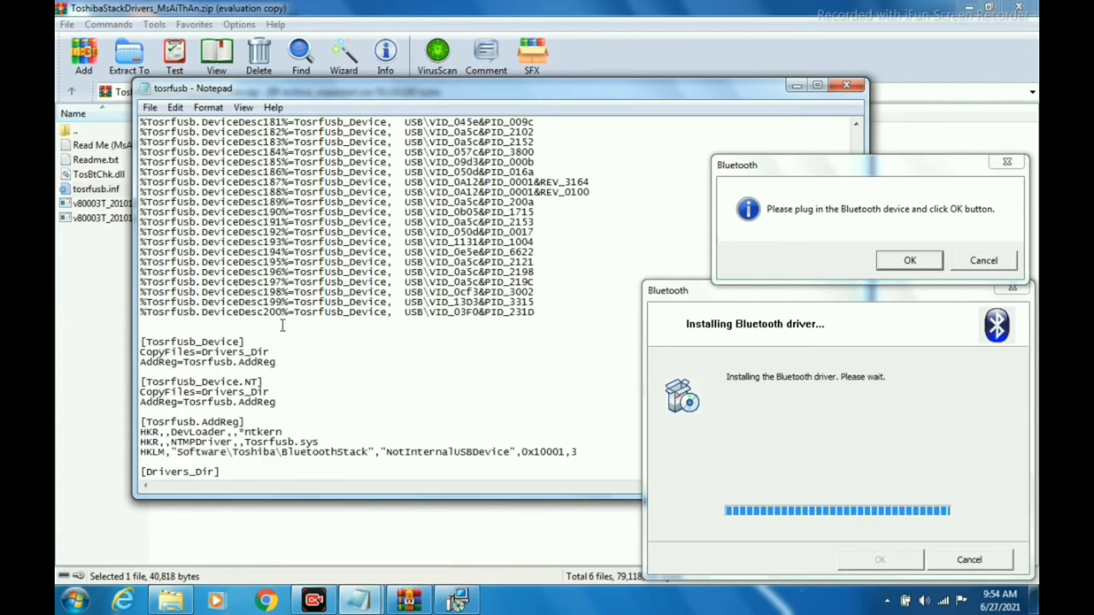
pyautogui.scroll(-20, 282, 326)
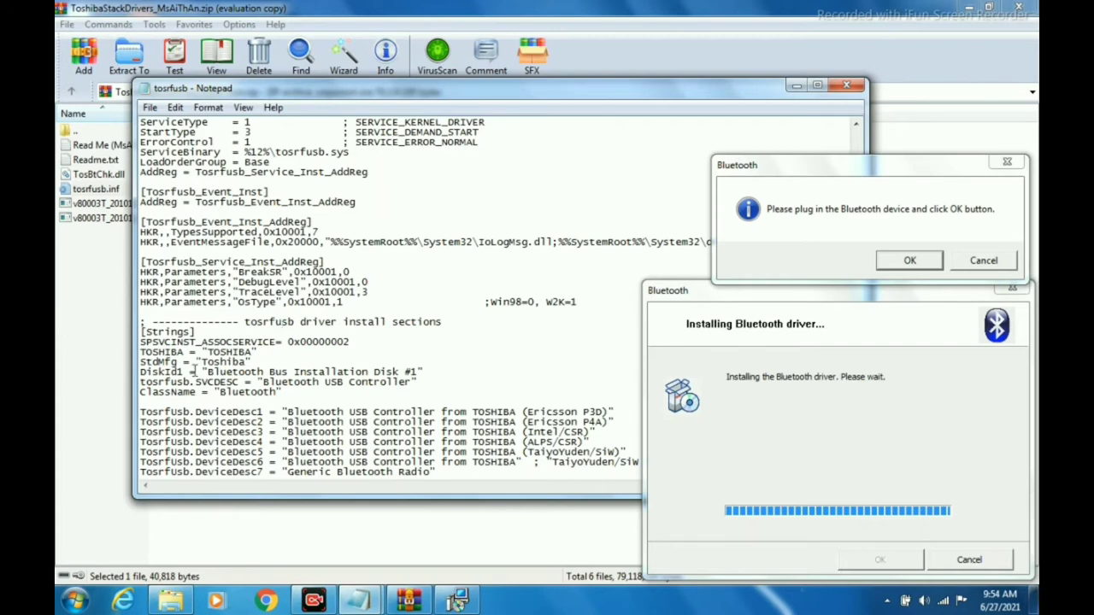
pyautogui.scroll(-7, 369, 342)
pyautogui.scroll(-20, 369, 342)
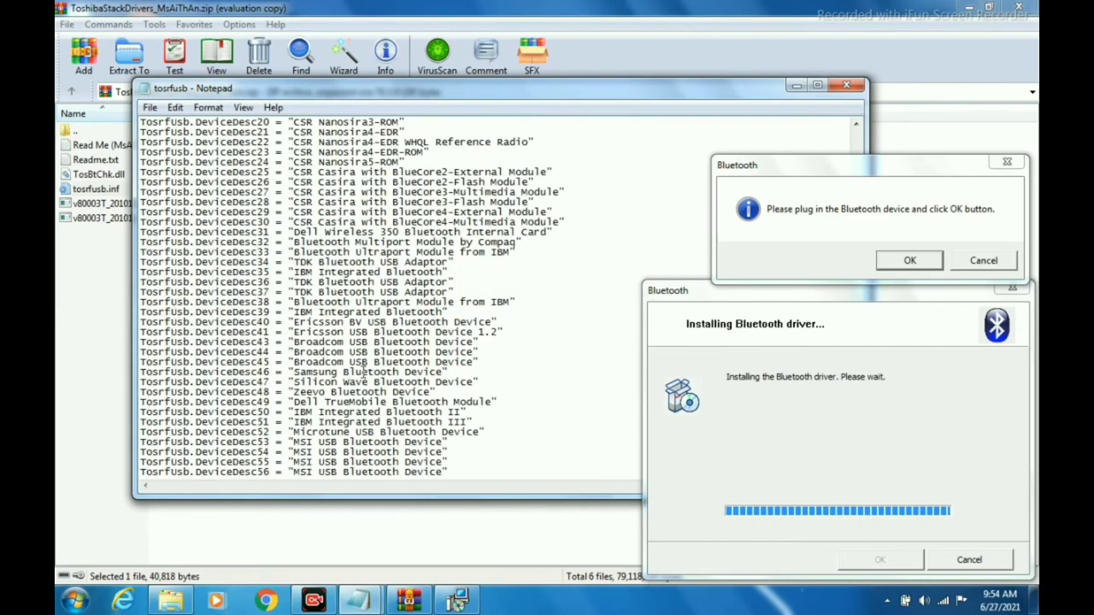
pyautogui.scroll(-13, 363, 372)
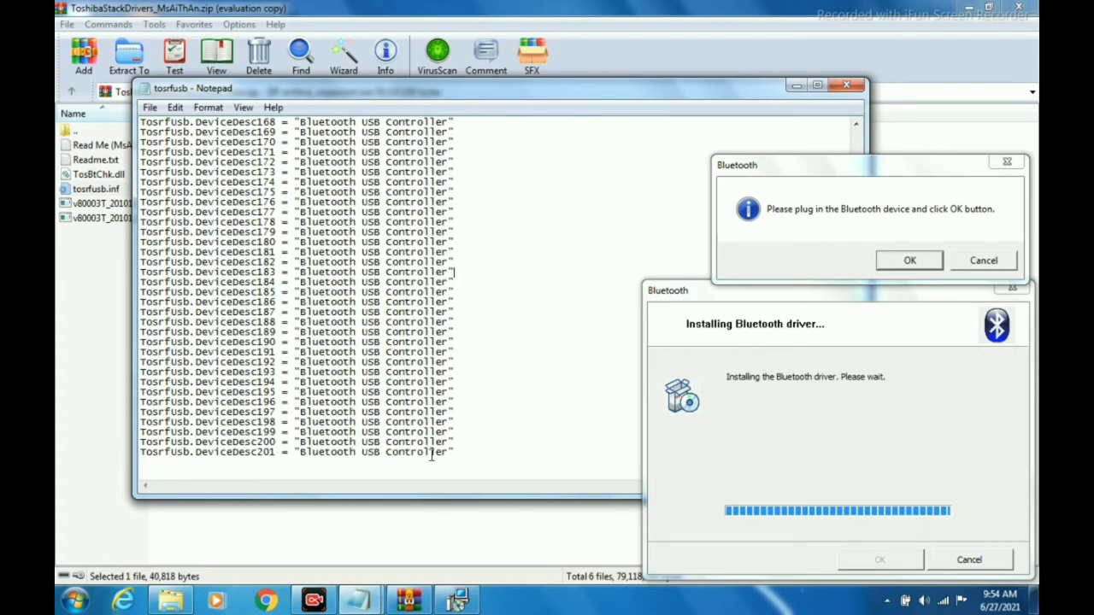
pyautogui.click(467, 452)
pyautogui.press('BackSpace')
pyautogui.press('BackSpace')
pyautogui.press('BackSpace')
pyautogui.press('BackSpace')
pyautogui.press('BackSpace')
pyautogui.press('BackSpace')
pyautogui.press('BackSpace')
pyautogui.press('BackSpace')
pyautogui.press('BackSpace')
pyautogui.press('BackSpace')
pyautogui.press('BackSpace')
pyautogui.press('BackSpace')
pyautogui.press('BackSpace')
pyautogui.press('BackSpace')
pyautogui.press('BackSpace')
pyautogui.press('BackSpace')
pyautogui.press('BackSpace')
pyautogui.press('BackSpace')
pyautogui.press('BackSpace')
pyautogui.press('BackSpace')
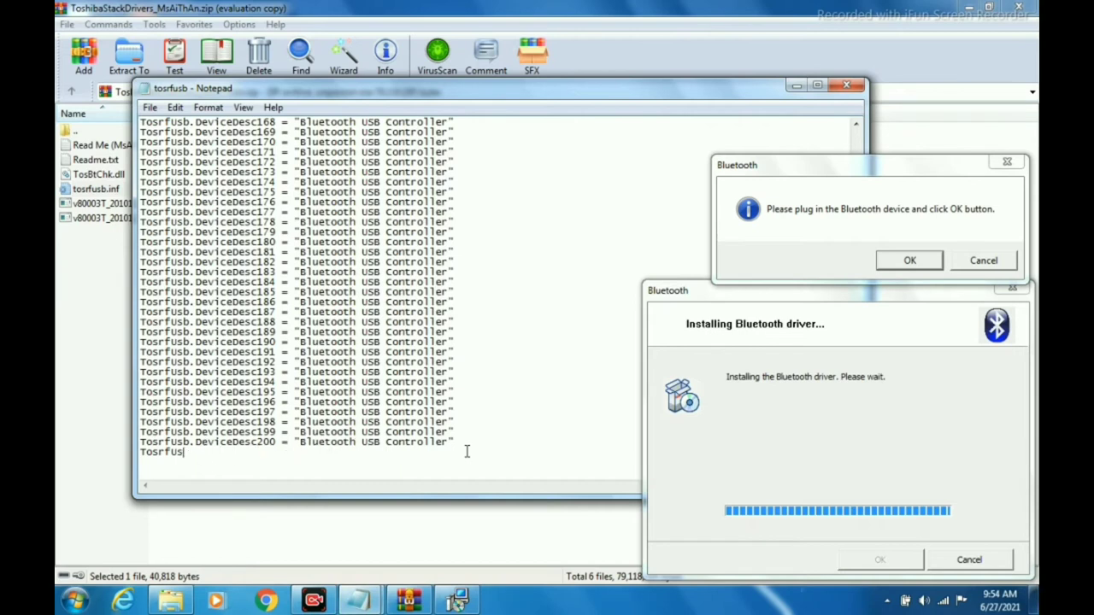
pyautogui.press('BackSpace')
pyautogui.press('BackSpace')
pyautogui.press('BackSpace')
pyautogui.press('BackSpace')
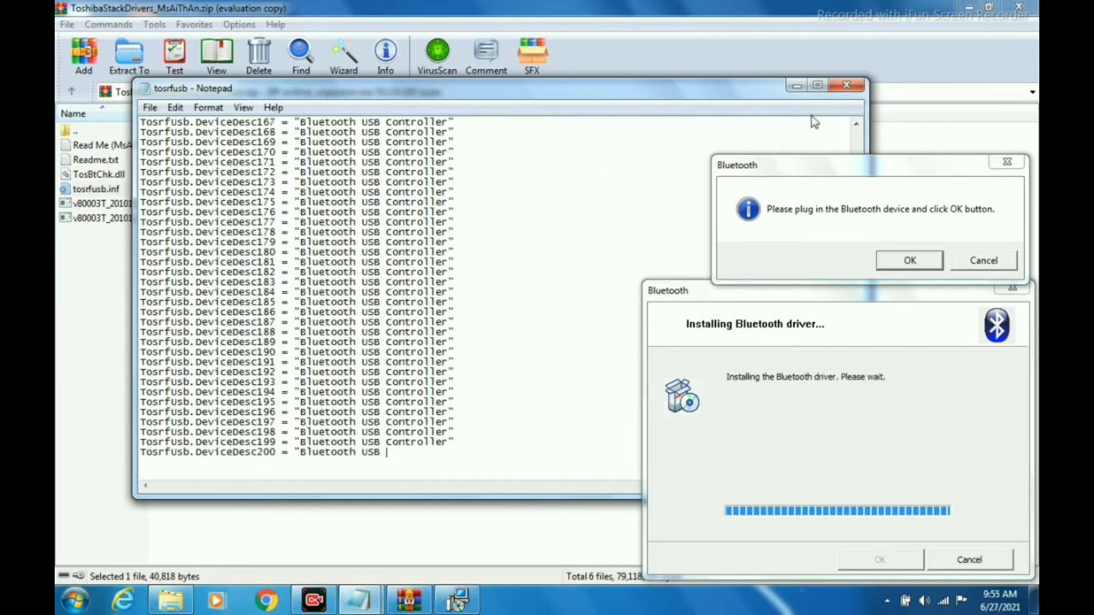
# Close tosrfusb.inf without saving the latest deletions and update the modified file in the ToshibaStackDrivers archive
pyautogui.click(841, 87)
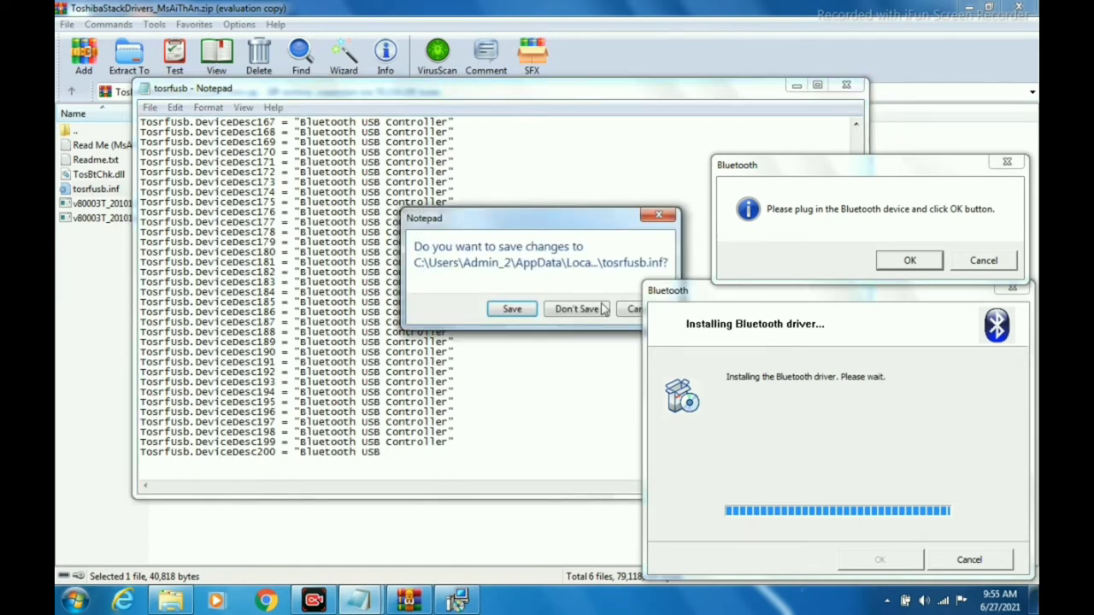
pyautogui.click(578, 309)
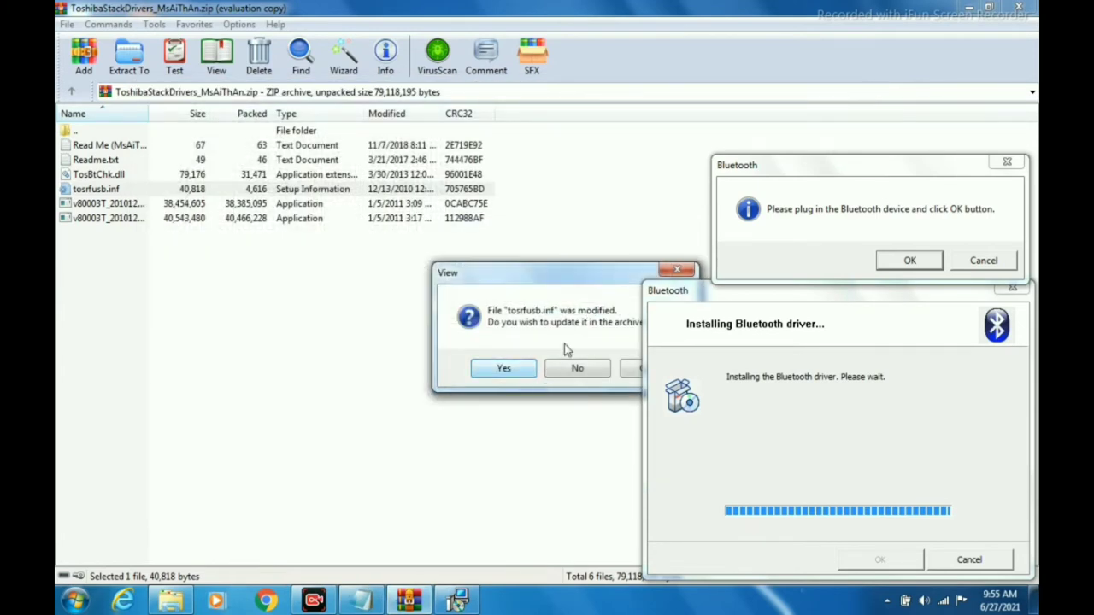
pyautogui.moveTo(521, 285); pyautogui.dragTo(379, 291)
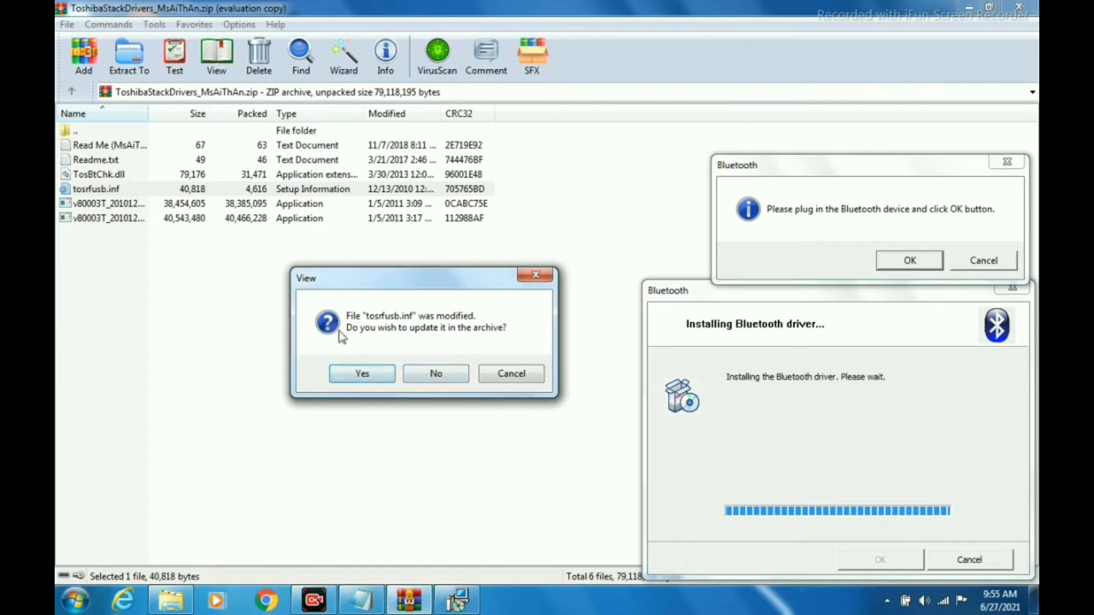
pyautogui.click(362, 373)
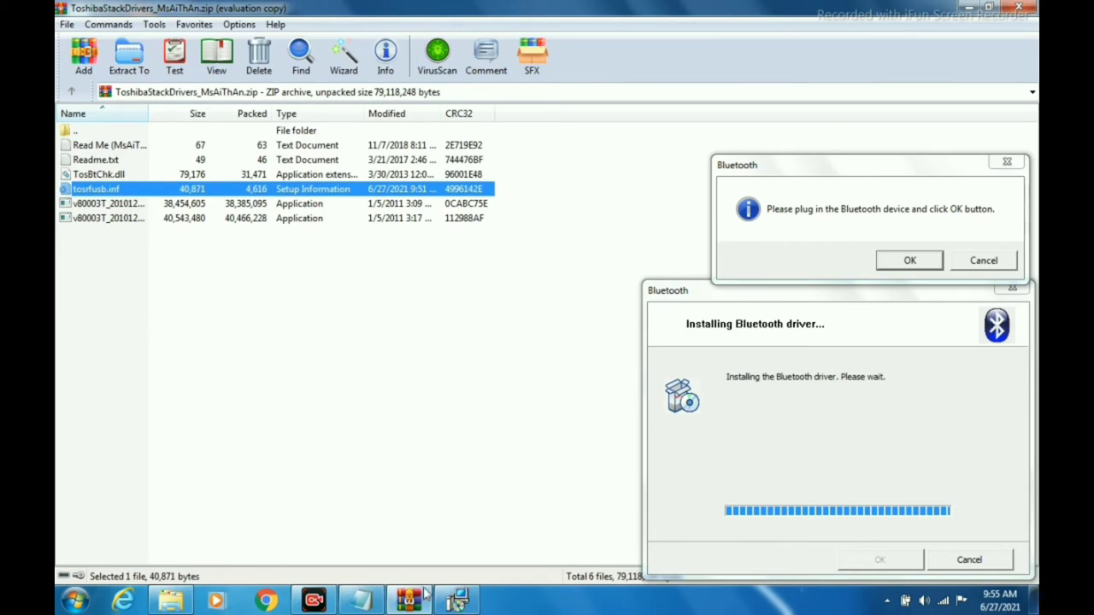
# Reopen tosrfusb.inf from the archive and go to the end of the [Standard] device ID list
pyautogui.click(276, 395)
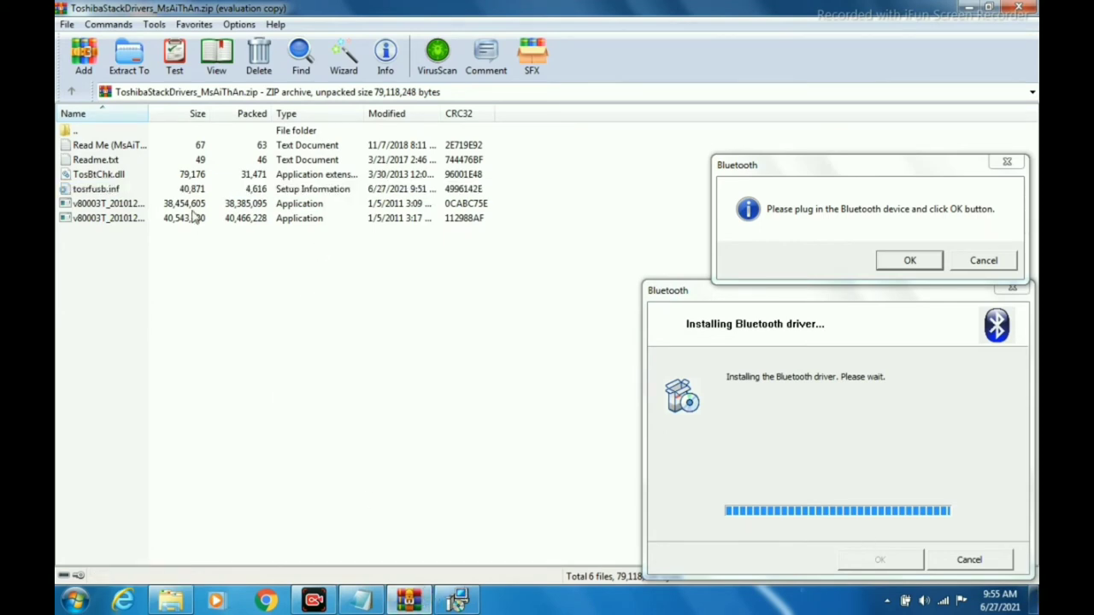
pyautogui.doubleClick(197, 190)
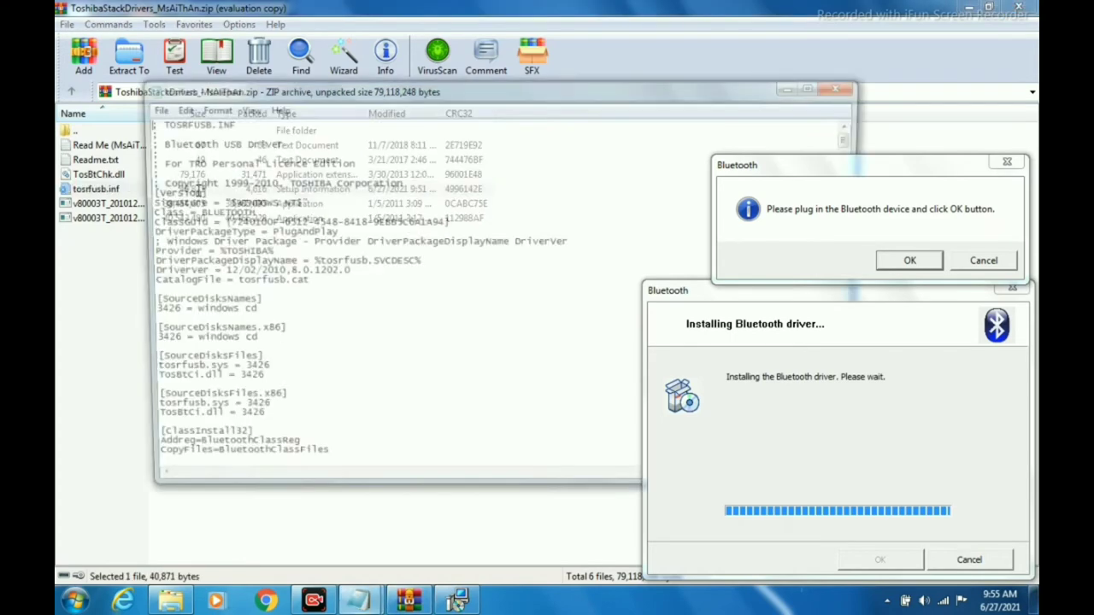
pyautogui.scroll(-13, 347, 355)
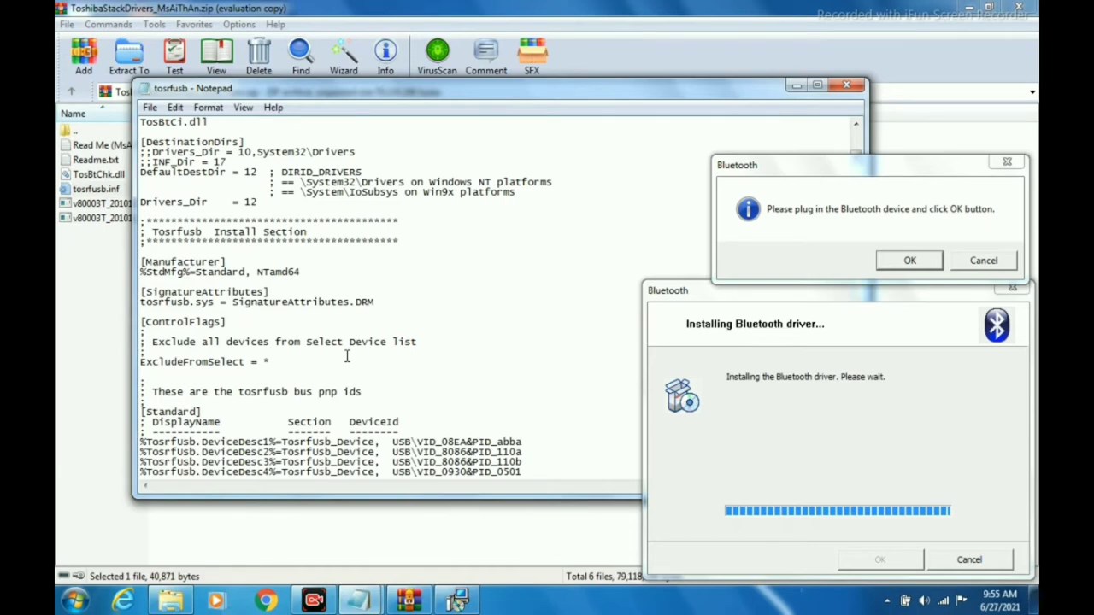
pyautogui.scroll(-9, 347, 355)
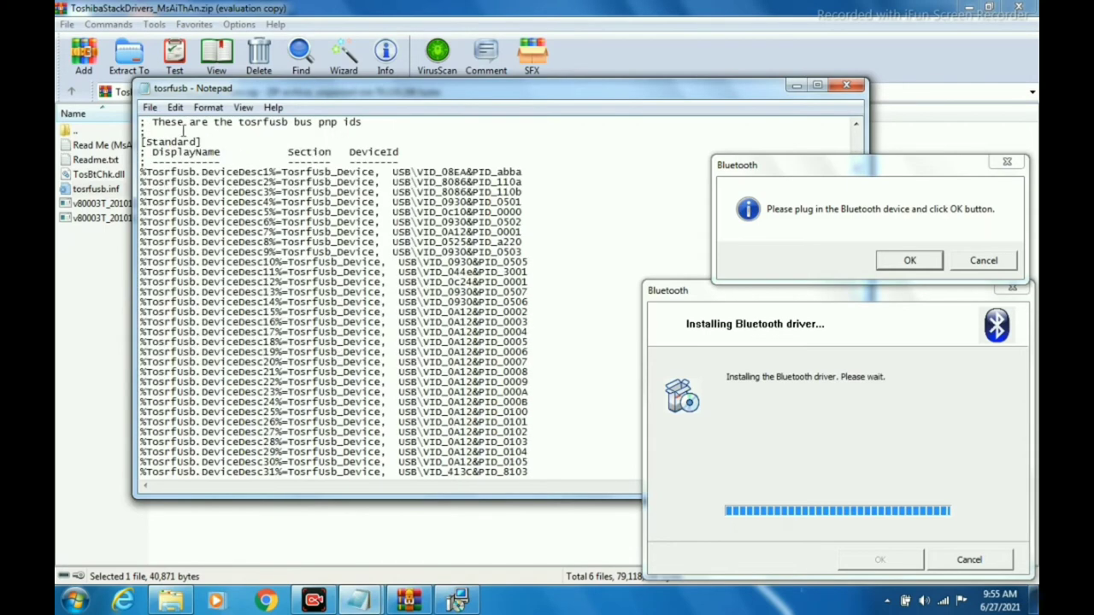
pyautogui.scroll(-1, 239, 286)
pyautogui.scroll(3, 239, 286)
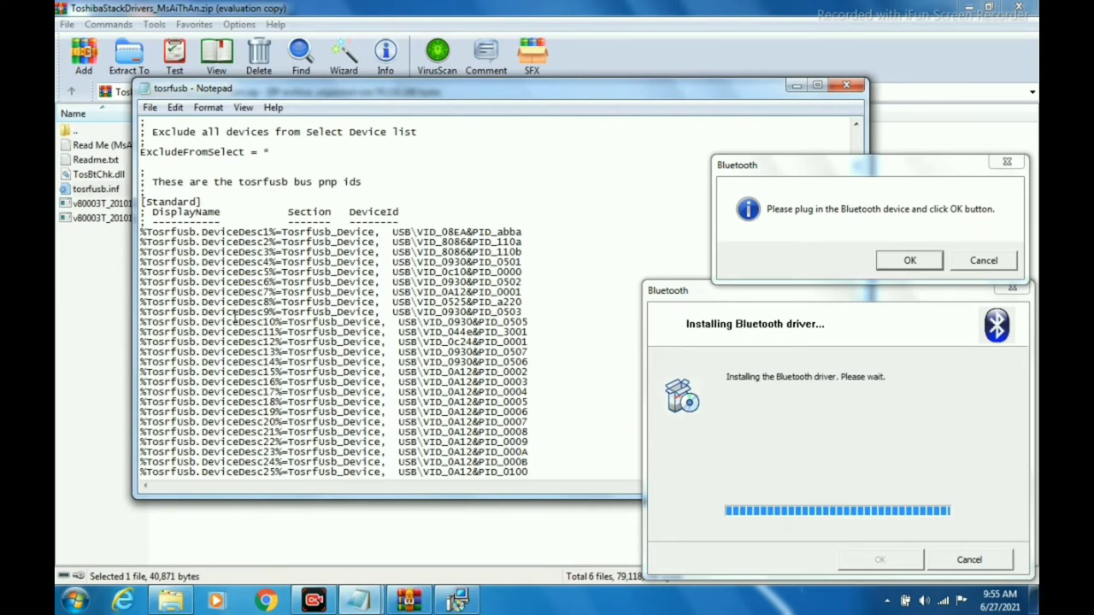
pyautogui.scroll(3, 256, 308)
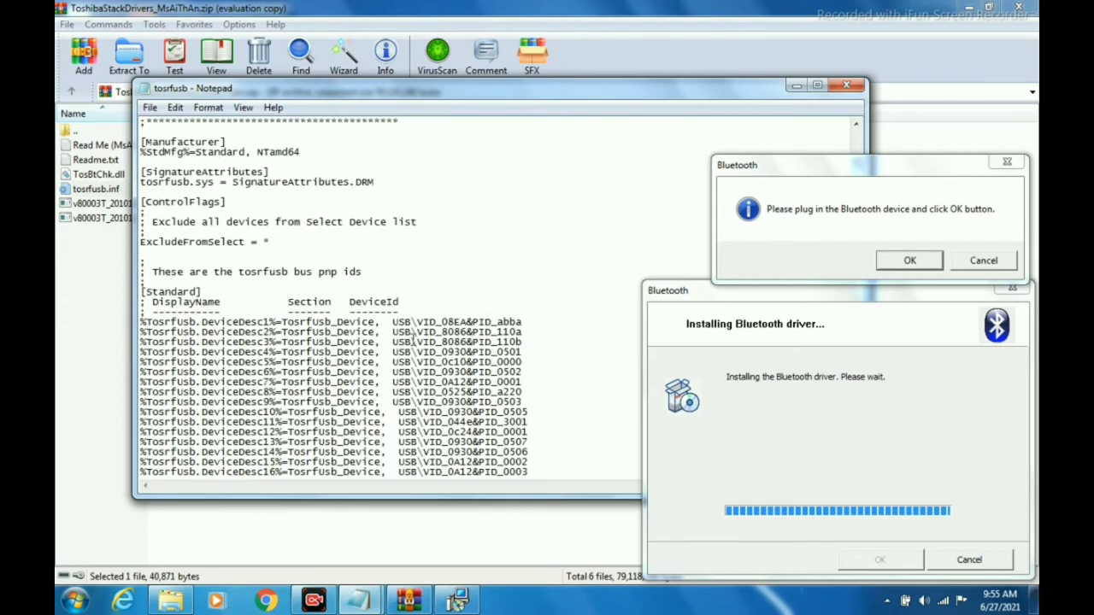
pyautogui.scroll(-5, 383, 357)
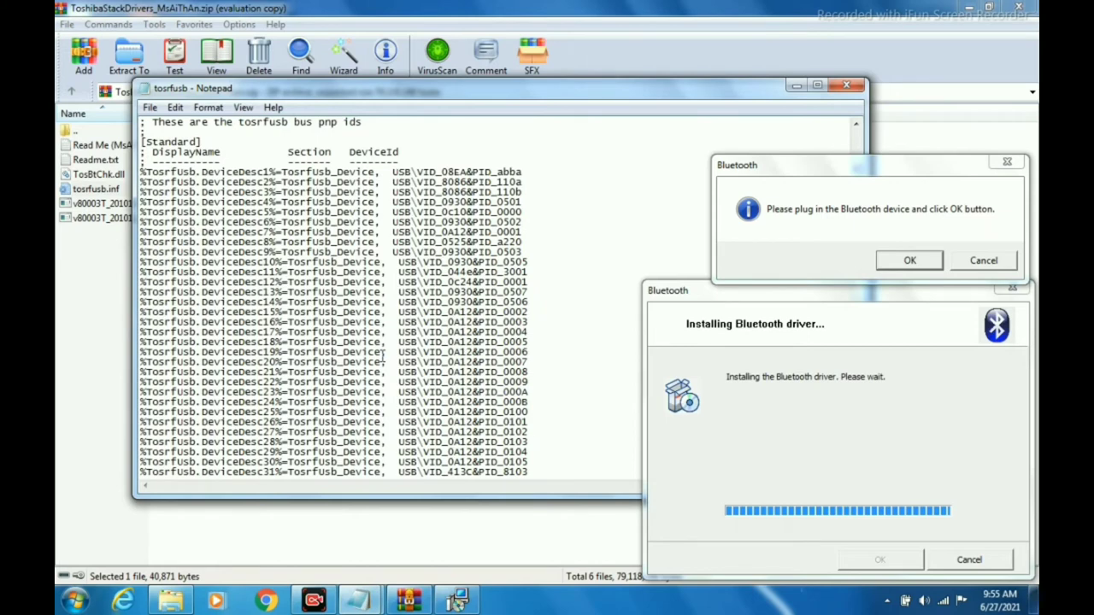
pyautogui.scroll(-20, 383, 357)
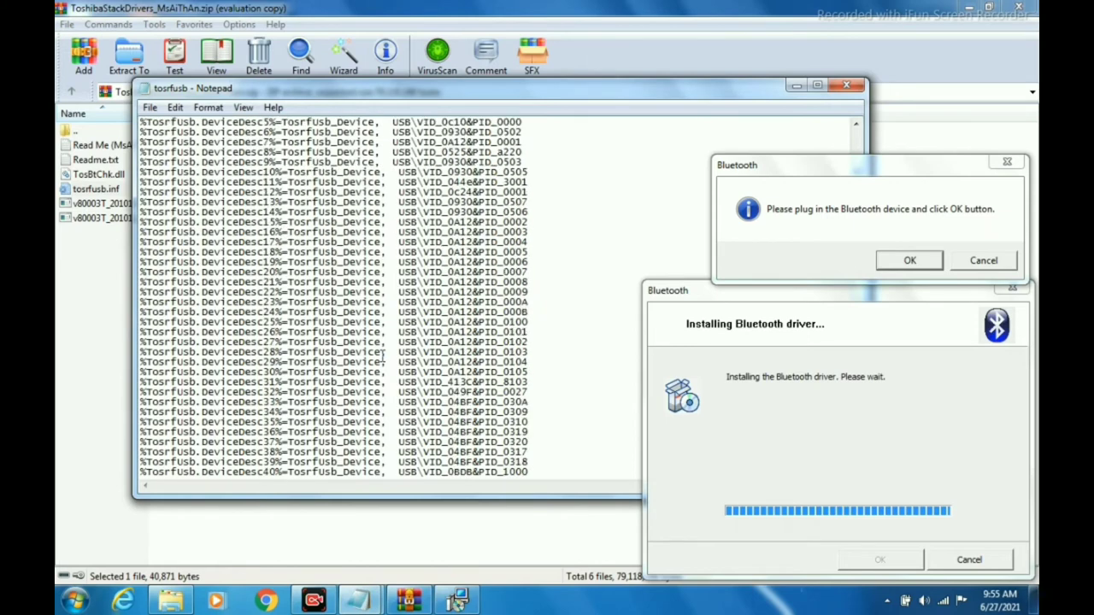
pyautogui.scroll(-7, 383, 357)
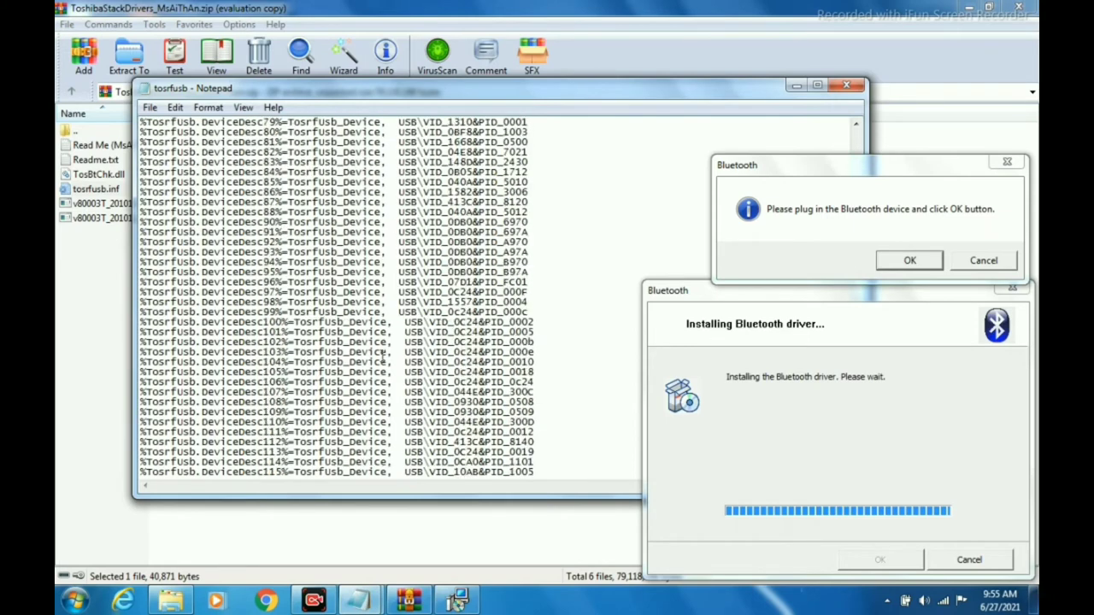
pyautogui.scroll(-16, 385, 357)
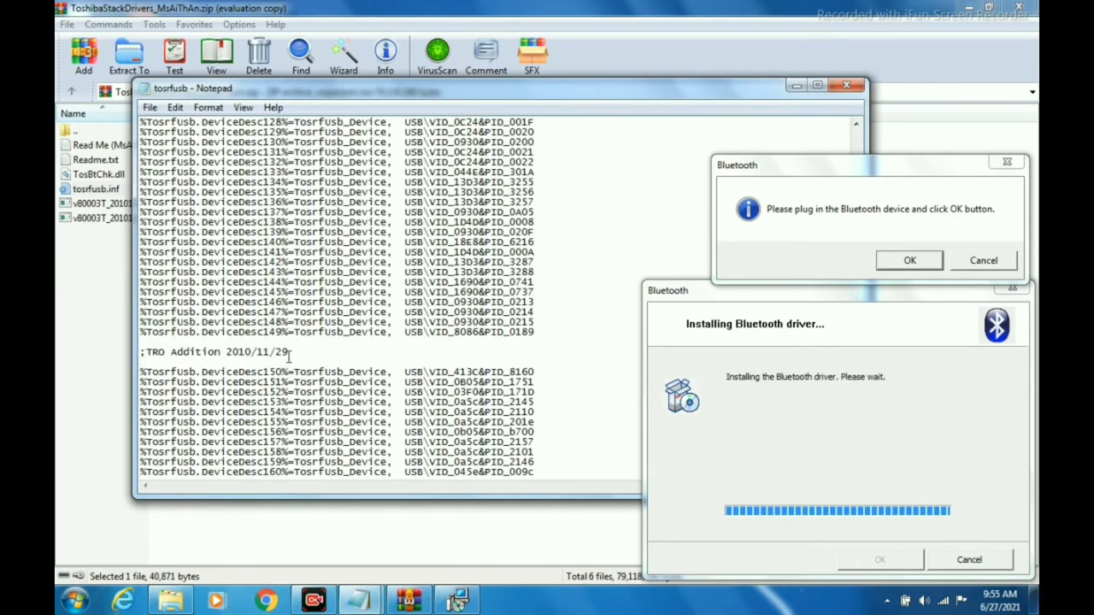
pyautogui.scroll(-15, 285, 398)
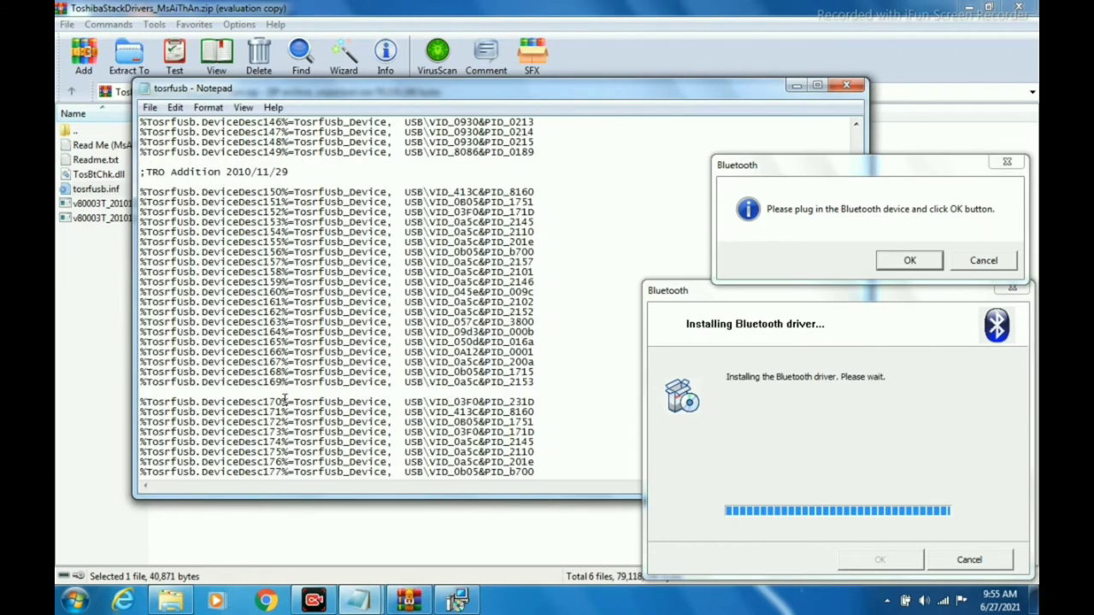
pyautogui.scroll(-2, 285, 398)
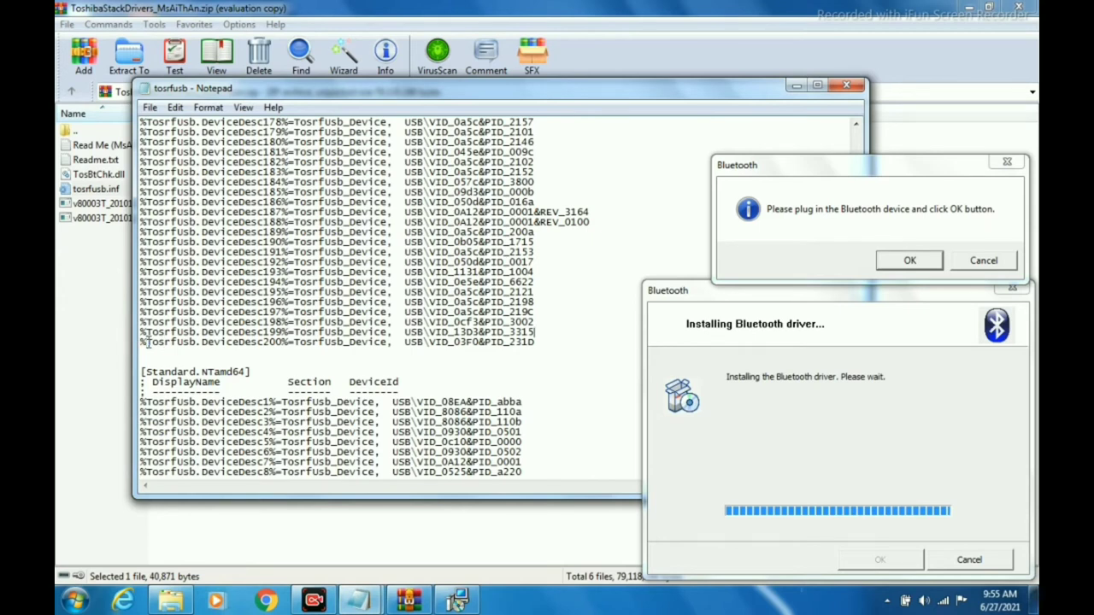
# Duplicate the DeviceDesc200 device ID line directly below itself, before the [Standard.NTamd64] section
pyautogui.press('Left')
pyautogui.moveTo(143, 346); pyautogui.dragTo(359, 352)
pyautogui.hotkey('ctrl', 'c')
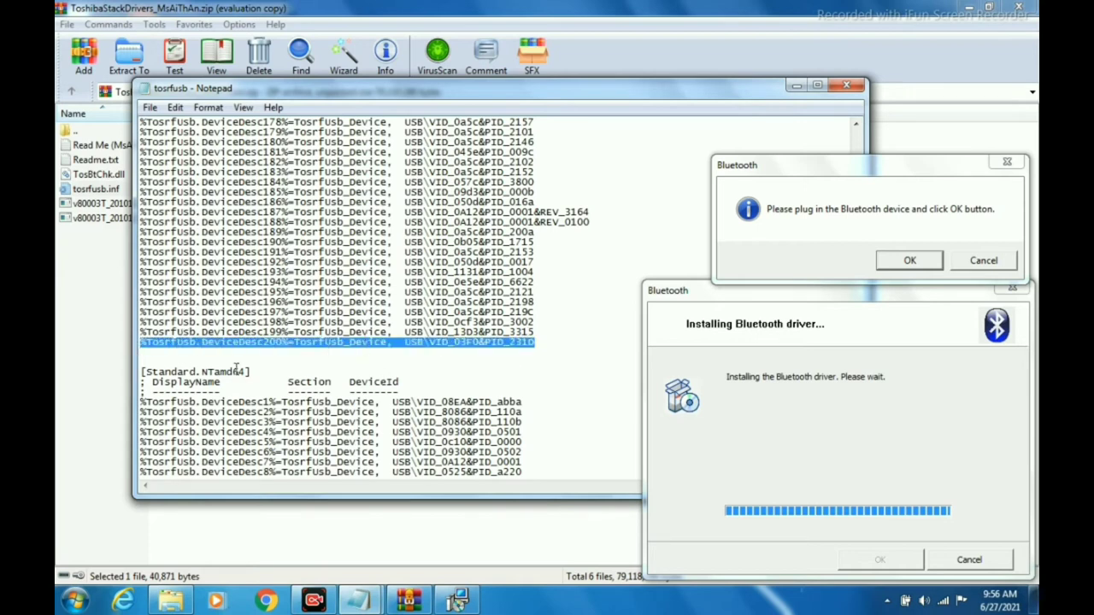
pyautogui.press('Right')
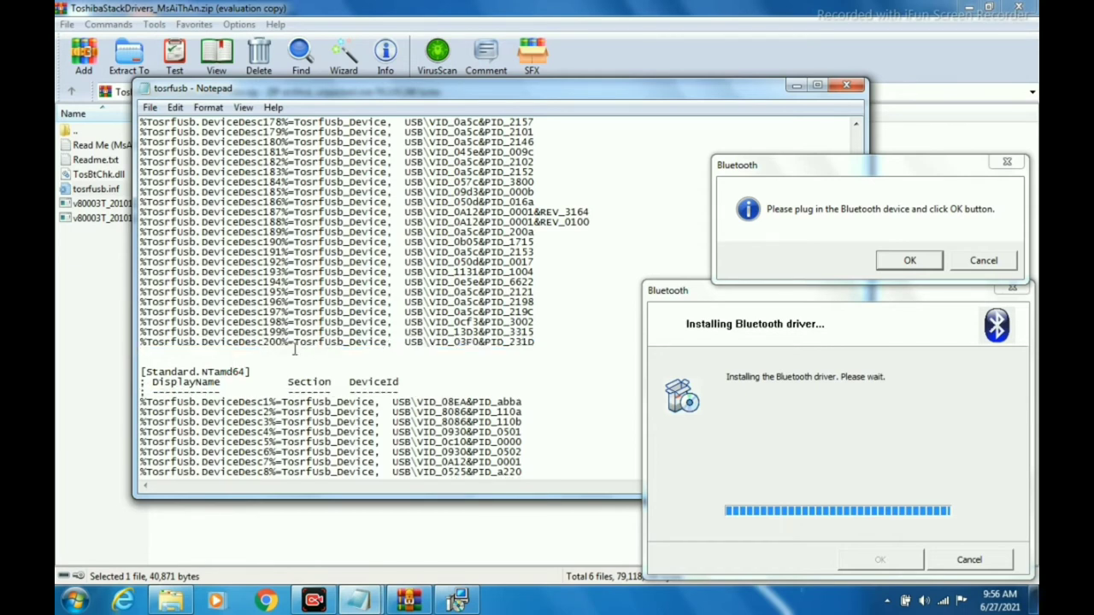
pyautogui.rightClick(193, 349)
pyautogui.click(229, 416)
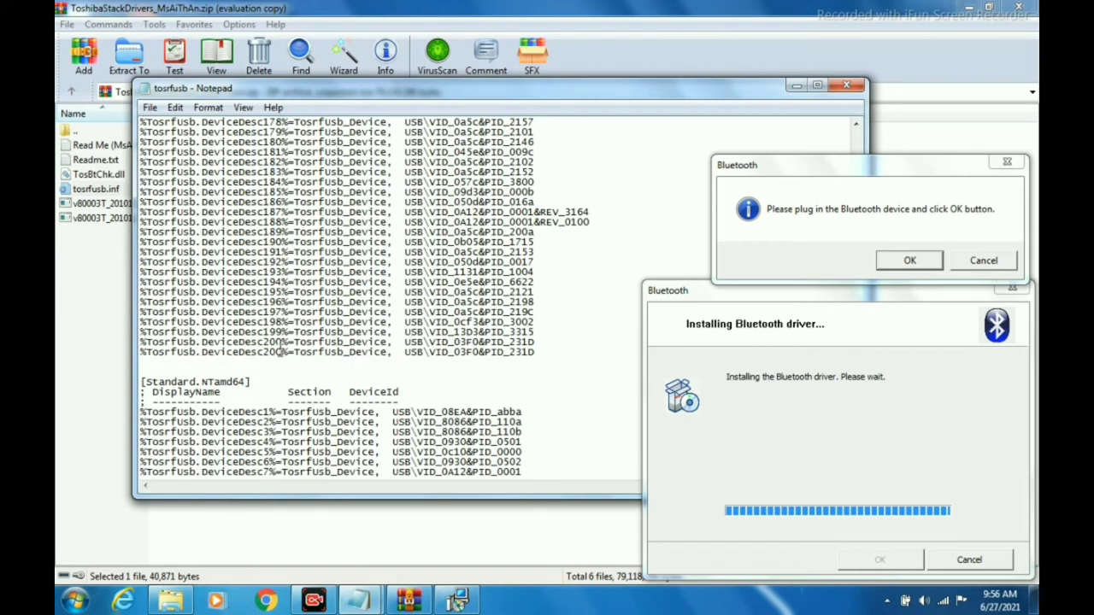
# Renumber the duplicated device ID line as DeviceDesc201
pyautogui.click(278, 352)
pyautogui.press('BackSpace')
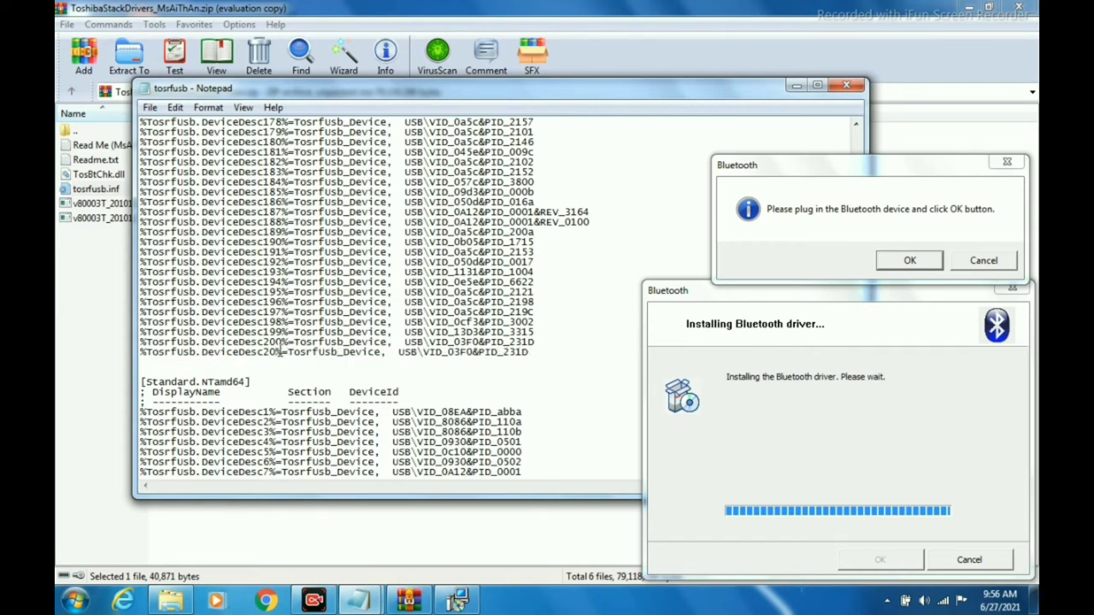
pyautogui.write('1')
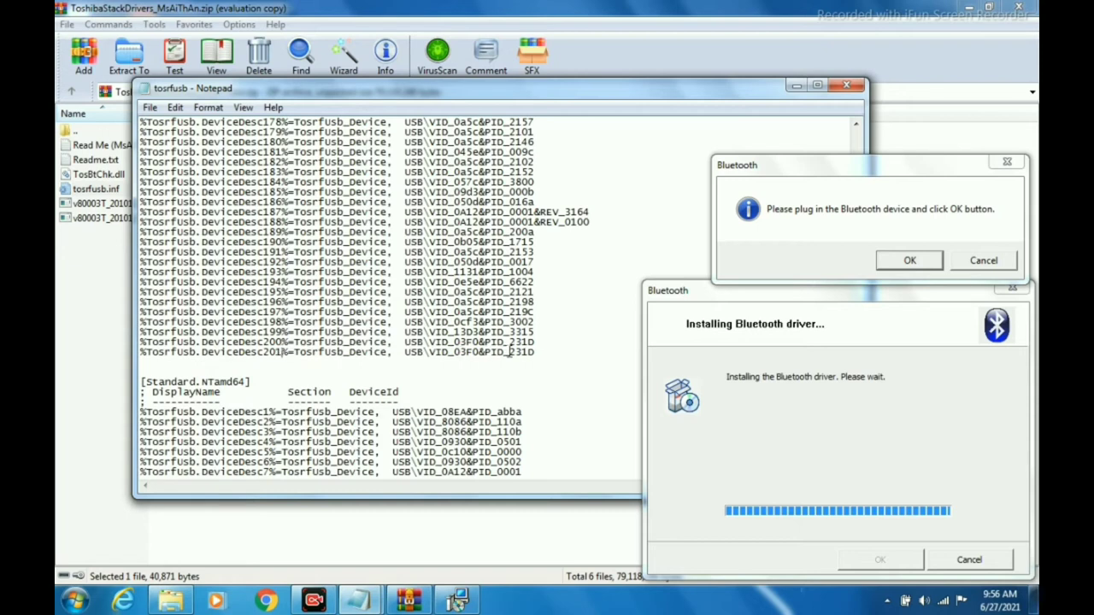
# Clear the device ID from the DeviceDesc201 line and copy the hardware ID USB\VID_03F0&PID_171D from the untitled note
pyautogui.moveTo(535, 352); pyautogui.dragTo(400, 354)
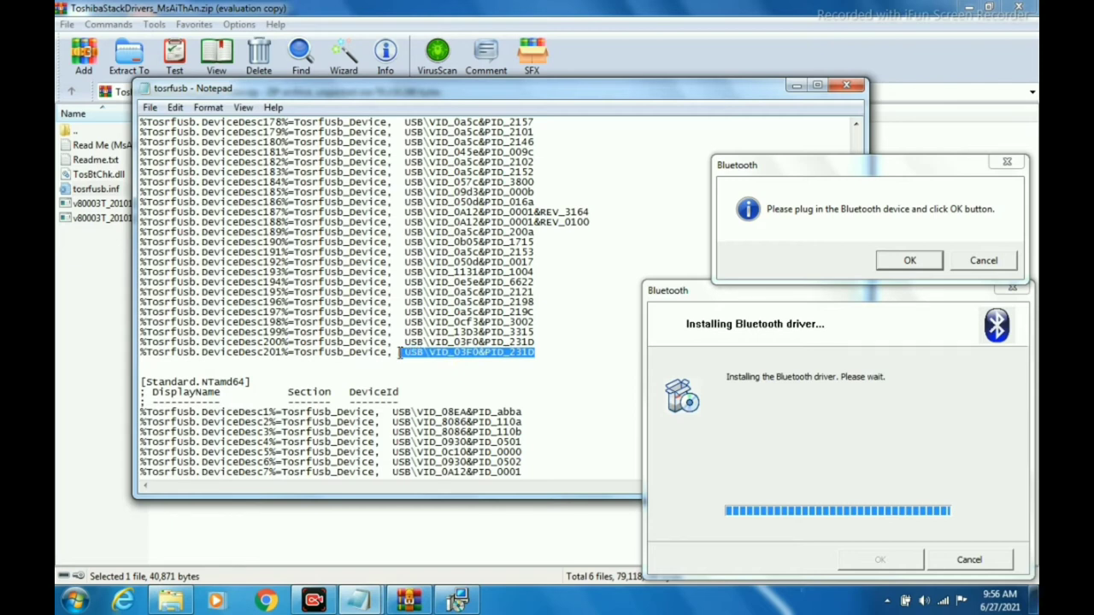
pyautogui.press('Delete')
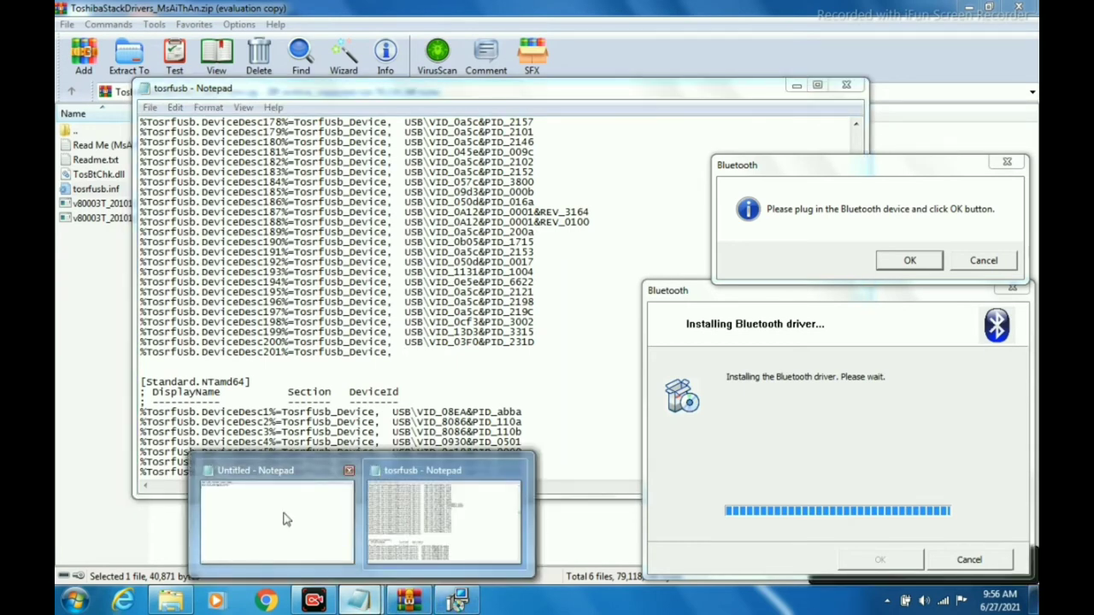
pyautogui.click(287, 519)
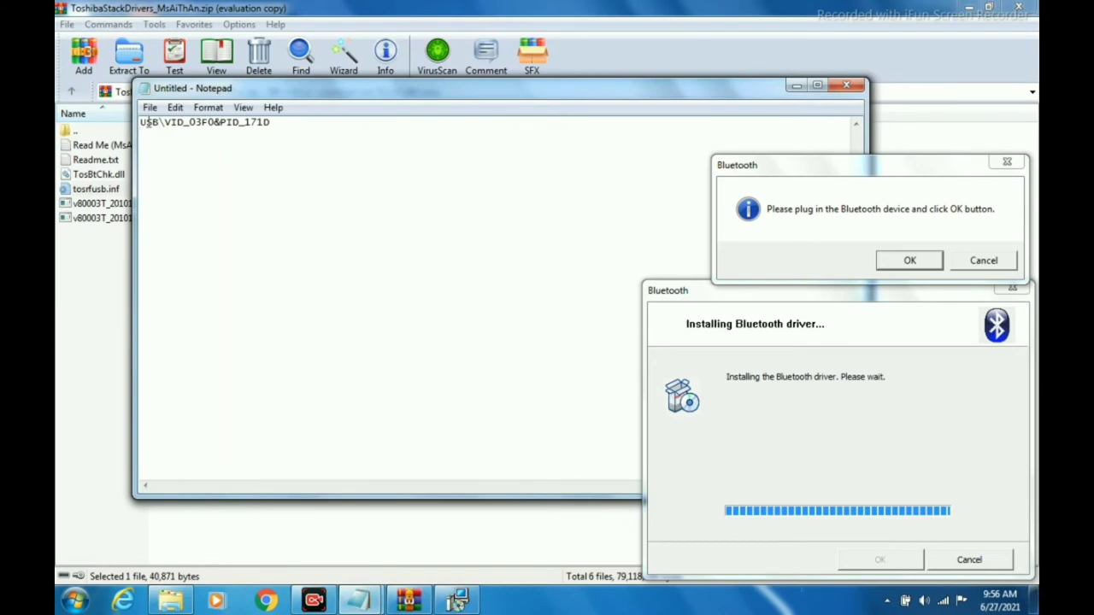
pyautogui.hotkey('ctrl', 'a')
pyautogui.click(245, 225)
pyautogui.hotkey('ctrl', 'a')
pyautogui.hotkey('ctrl', 'c')
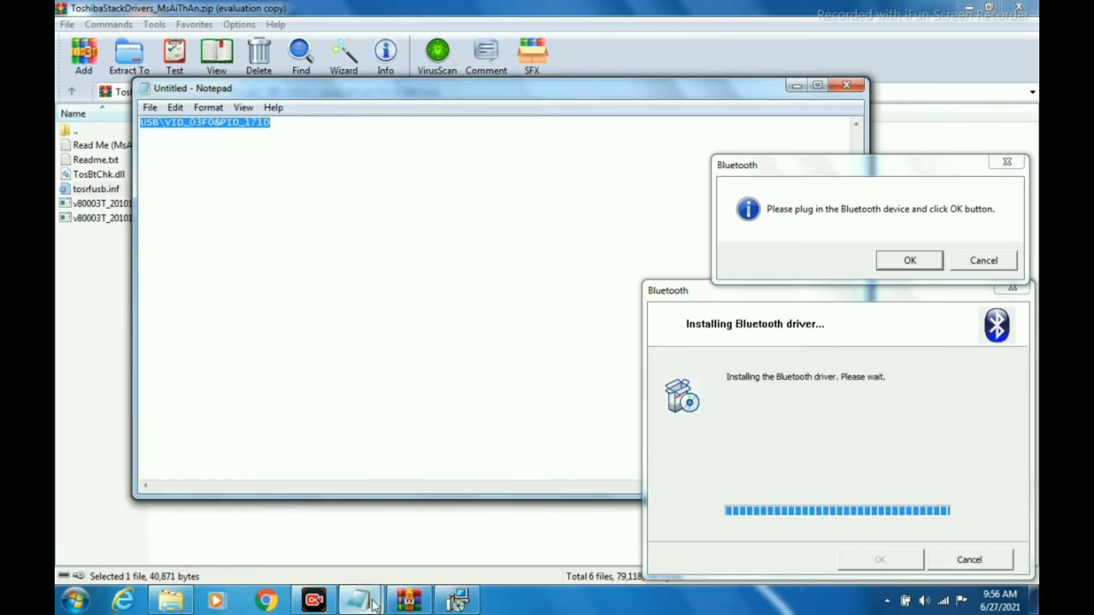
# Paste USB\VID_03F0&PID_171D into tosrfusb.inf as the device ID of the DeviceDesc201 line in the [Standard] section
pyautogui.click(65, 401)
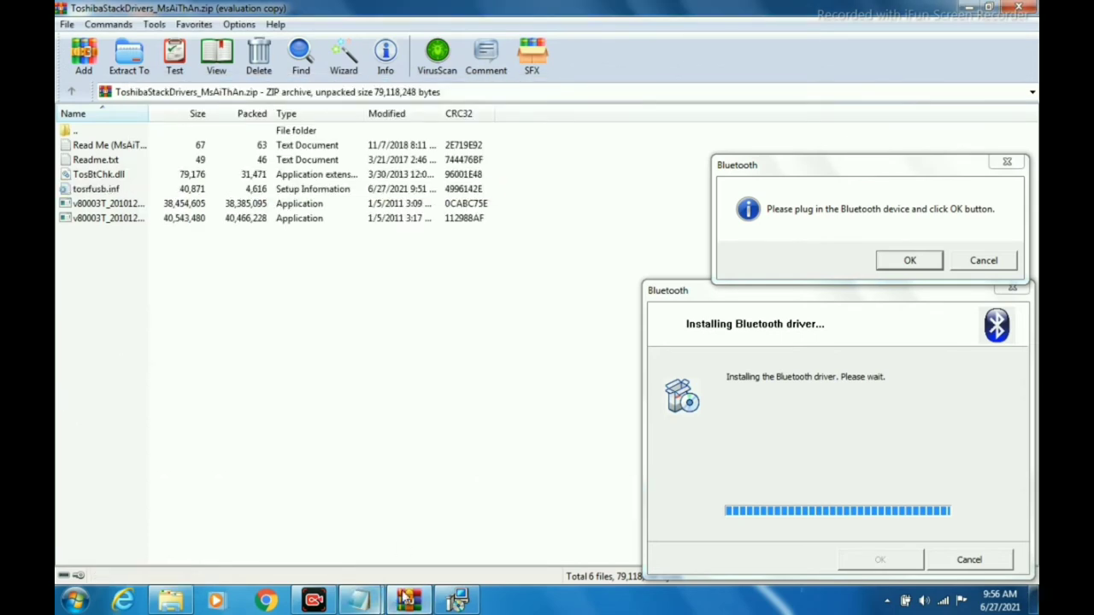
pyautogui.click(377, 603)
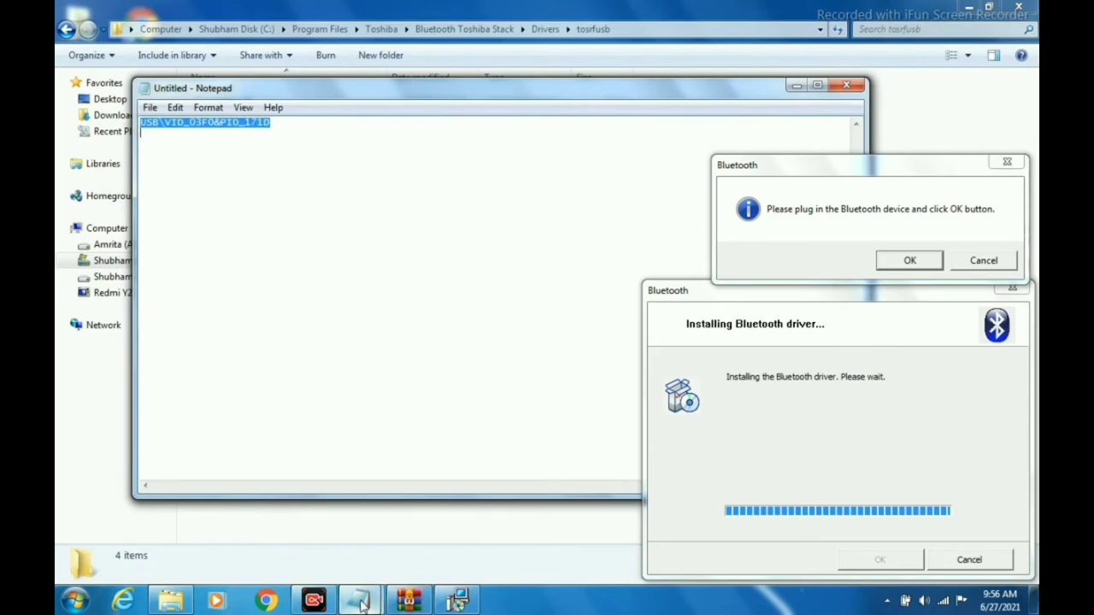
pyautogui.click(361, 603)
pyautogui.click(408, 536)
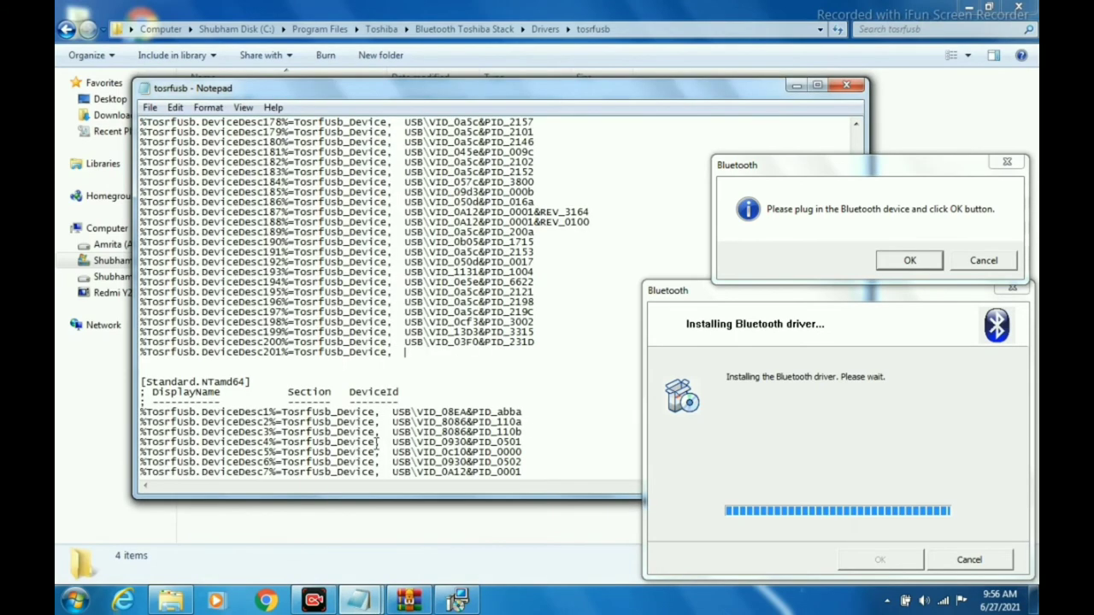
pyautogui.rightClick(421, 359)
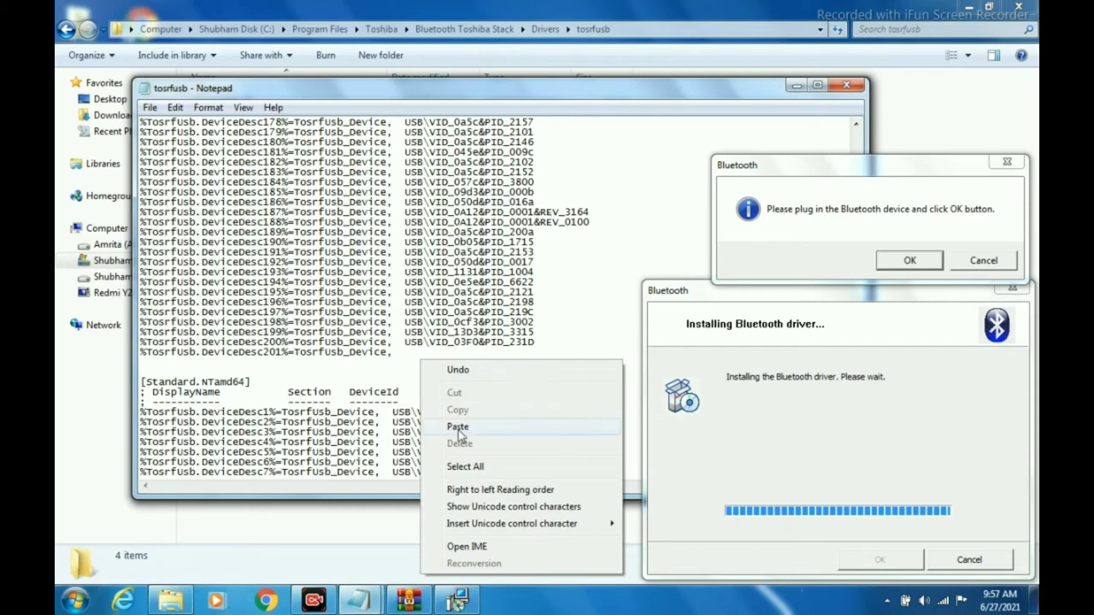
pyautogui.click(450, 425)
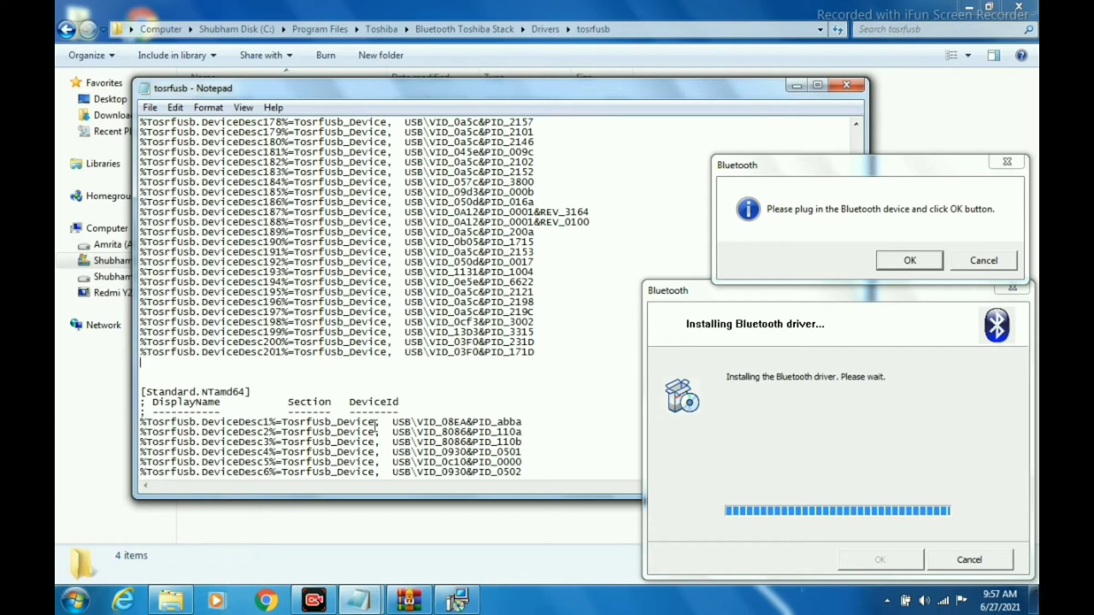
# Duplicate the DeviceDesc200 line directly below itself at the end of the [Standard.NTamd64] list, before the [TosrfUsb_Device] section
pyautogui.scroll(-1, 256, 385)
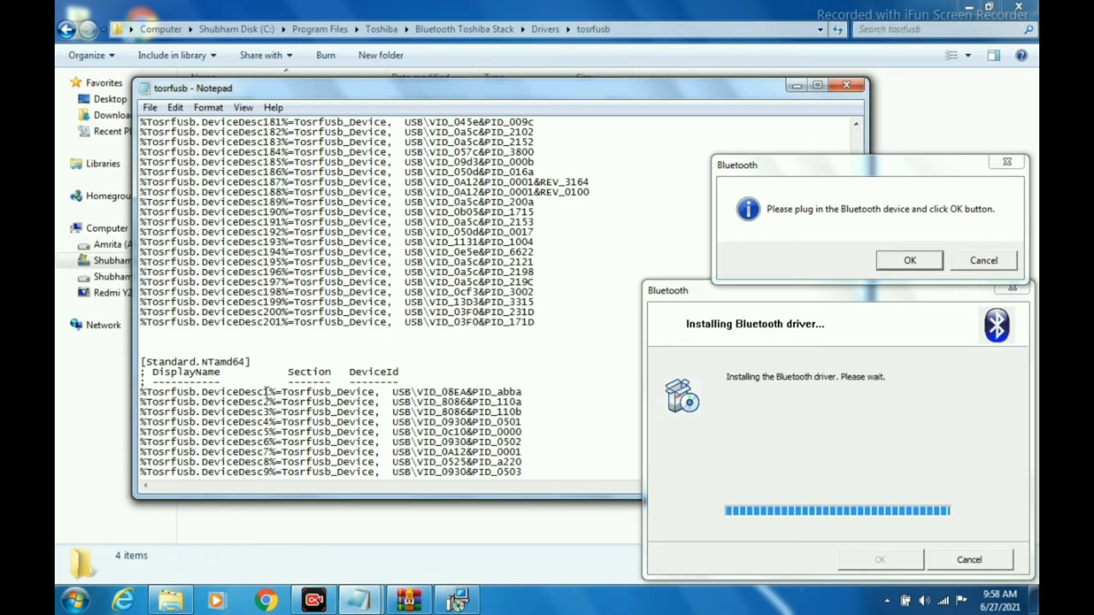
pyautogui.scroll(-12, 328, 376)
pyautogui.scroll(-20, 266, 394)
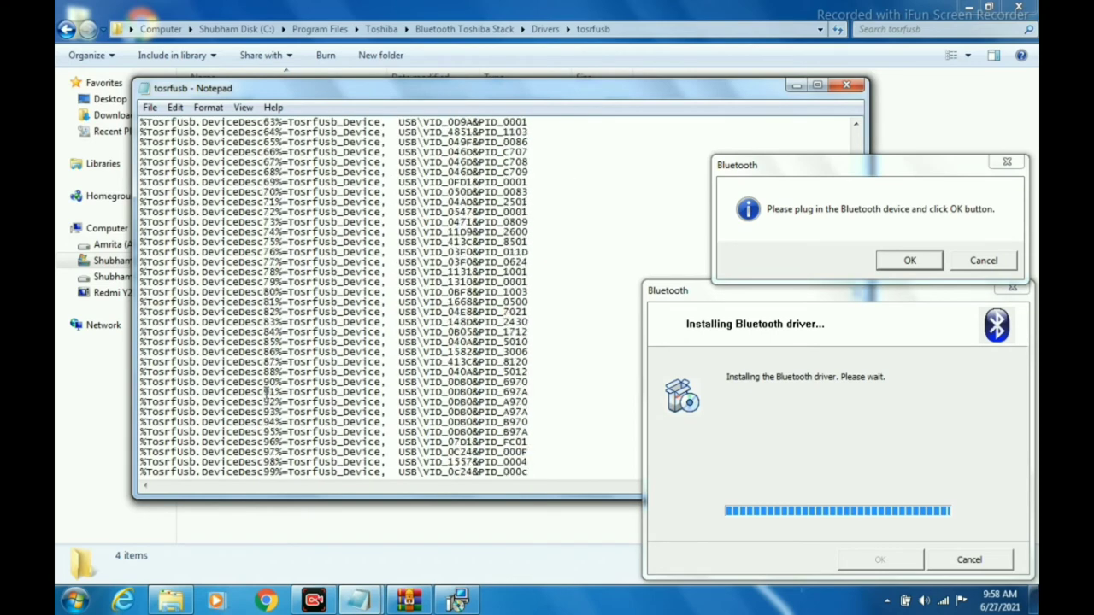
pyautogui.scroll(-7, 266, 394)
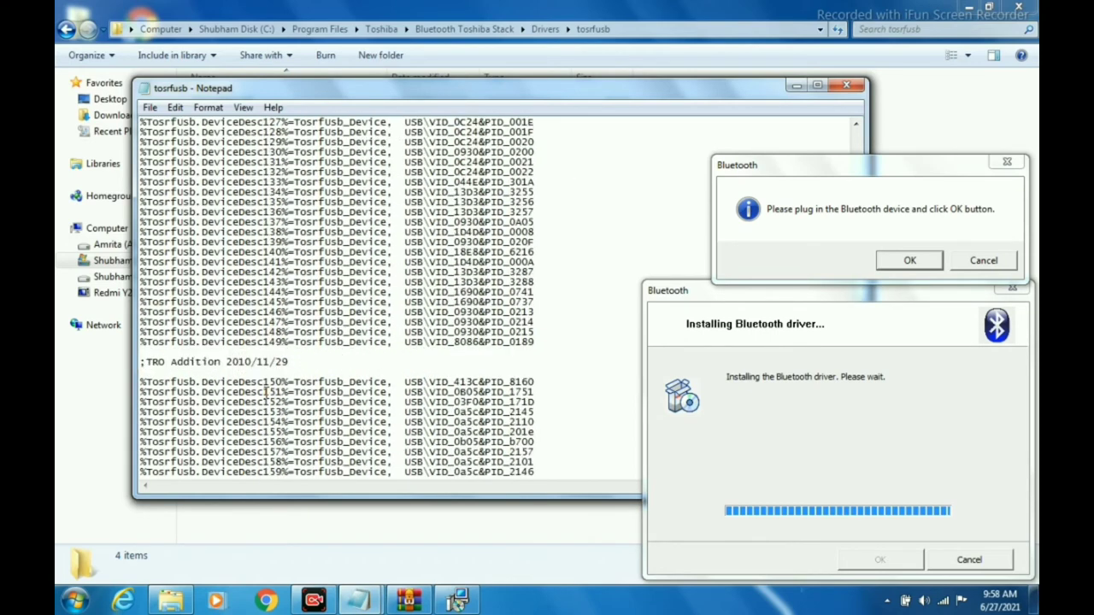
pyautogui.scroll(-12, 293, 372)
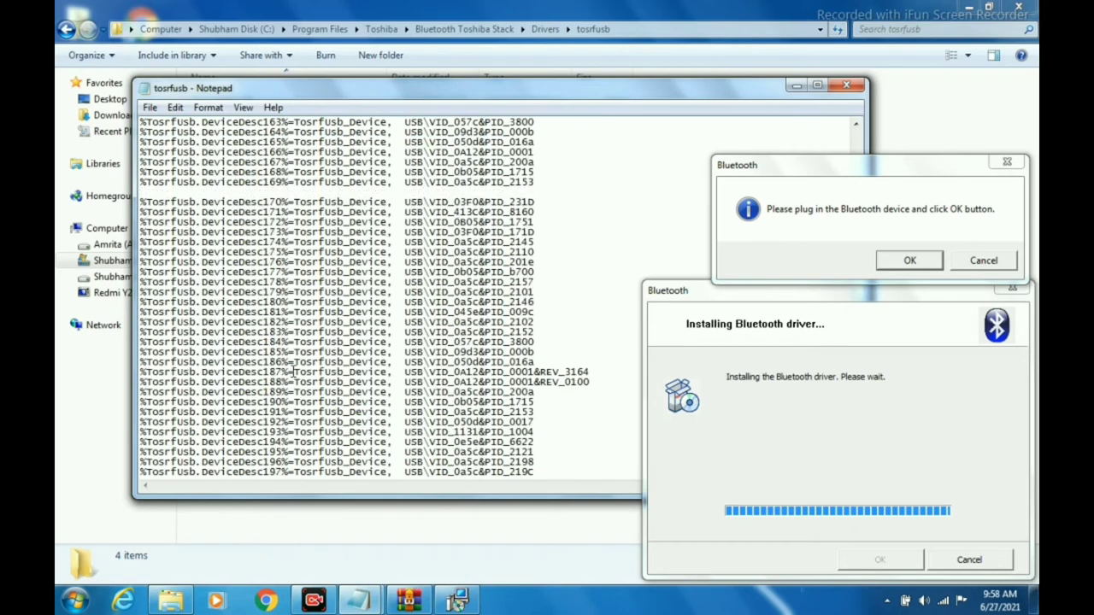
pyautogui.scroll(-6, 293, 372)
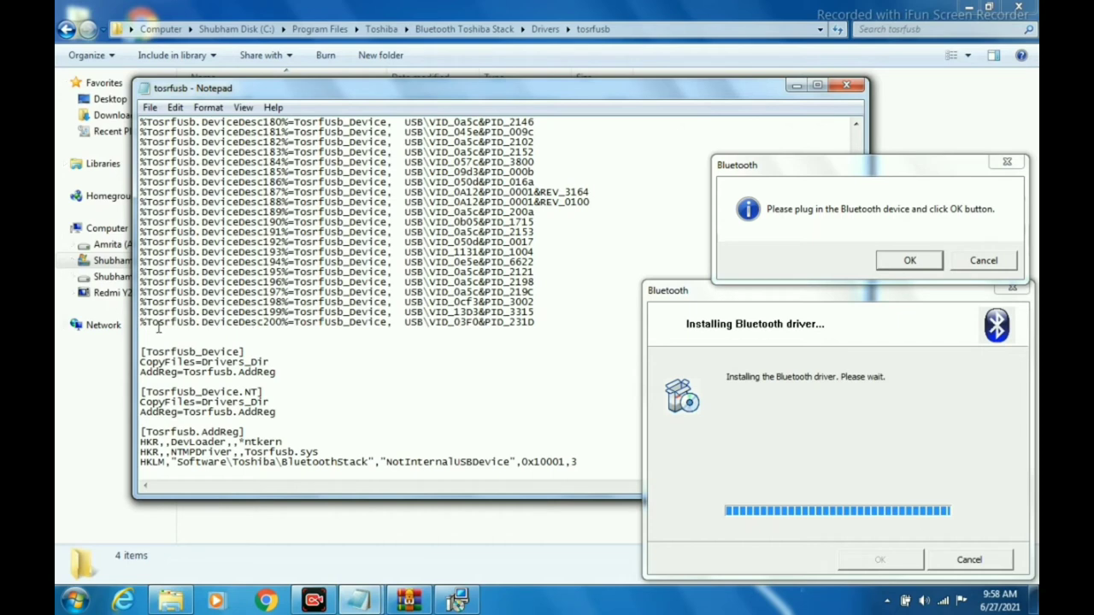
pyautogui.moveTo(141, 322); pyautogui.dragTo(551, 325)
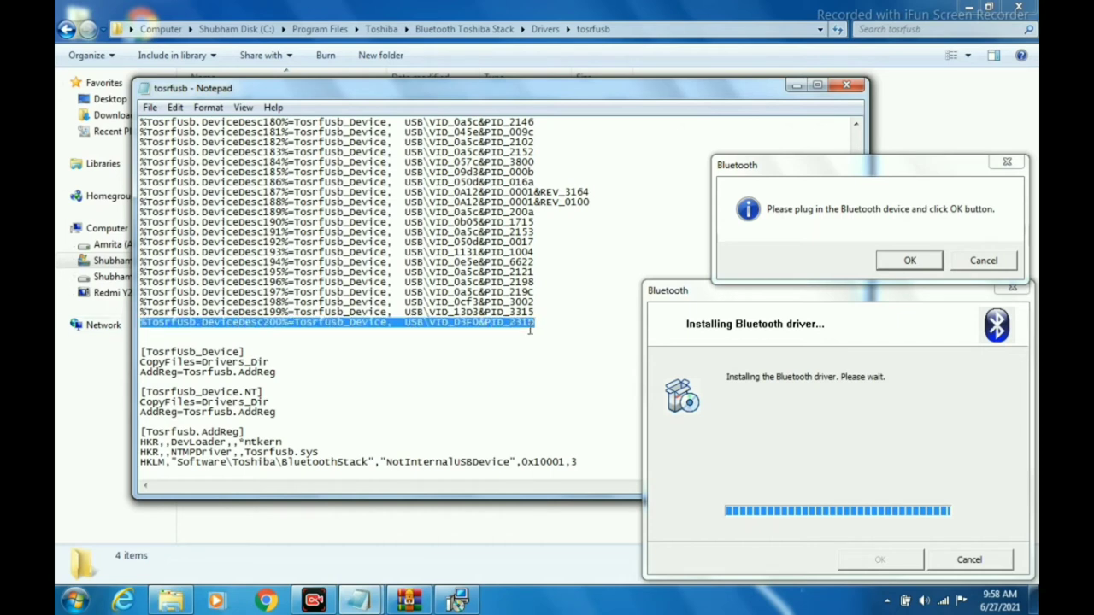
pyautogui.rightClick(474, 332)
pyautogui.click(515, 377)
pyautogui.click(421, 341)
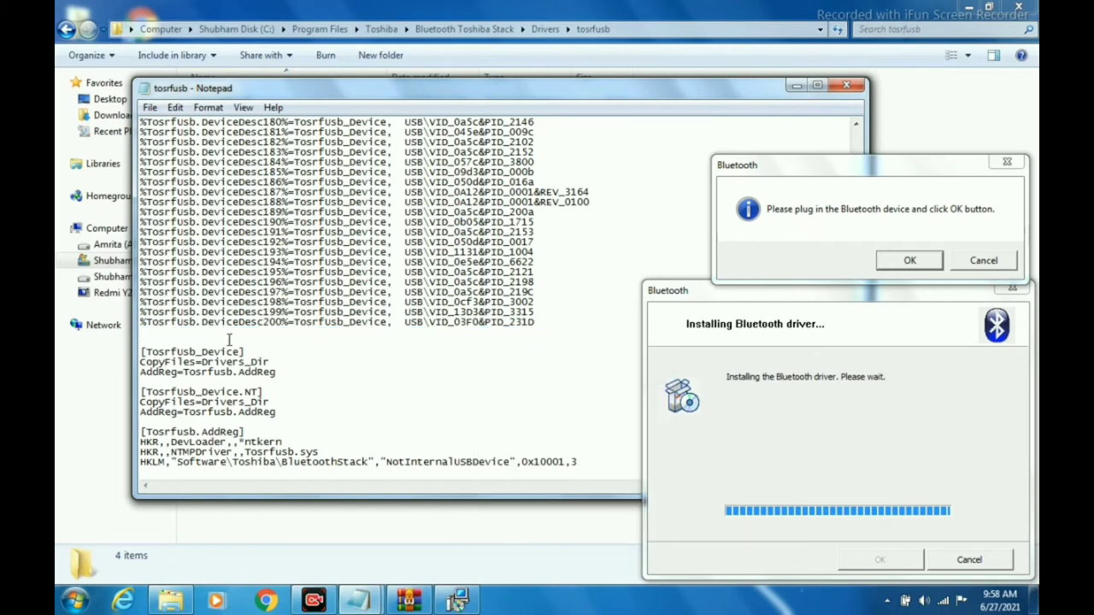
pyautogui.rightClick(143, 331)
pyautogui.click(183, 395)
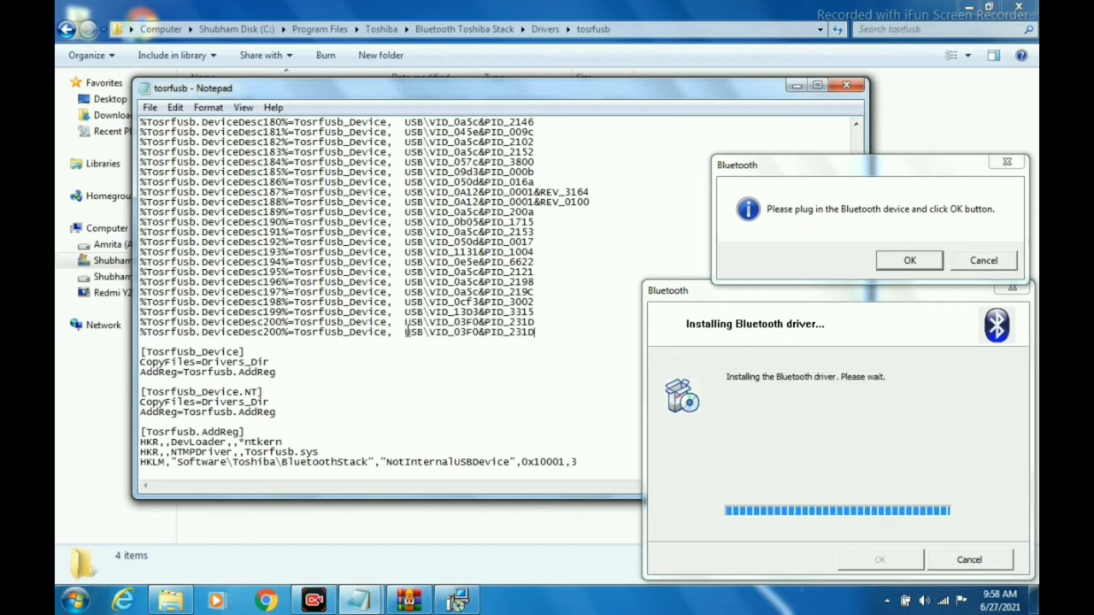
# Delete the USB device ID from the duplicated DeviceDesc200 line in the [Standard.NTamd64] section
pyautogui.moveTo(407, 331); pyautogui.dragTo(492, 344)
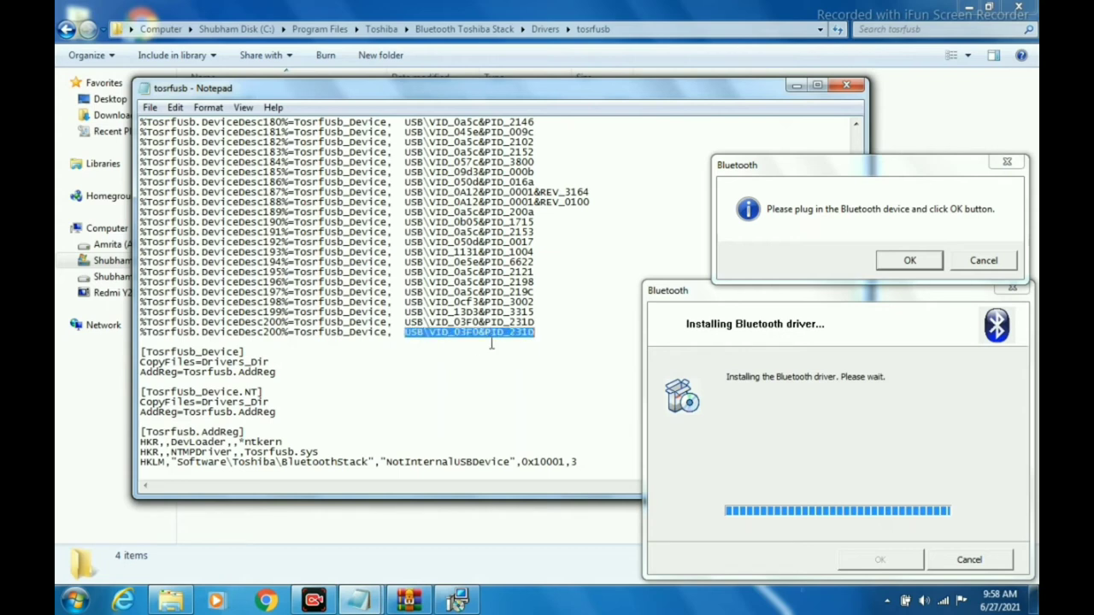
pyautogui.rightClick(484, 338)
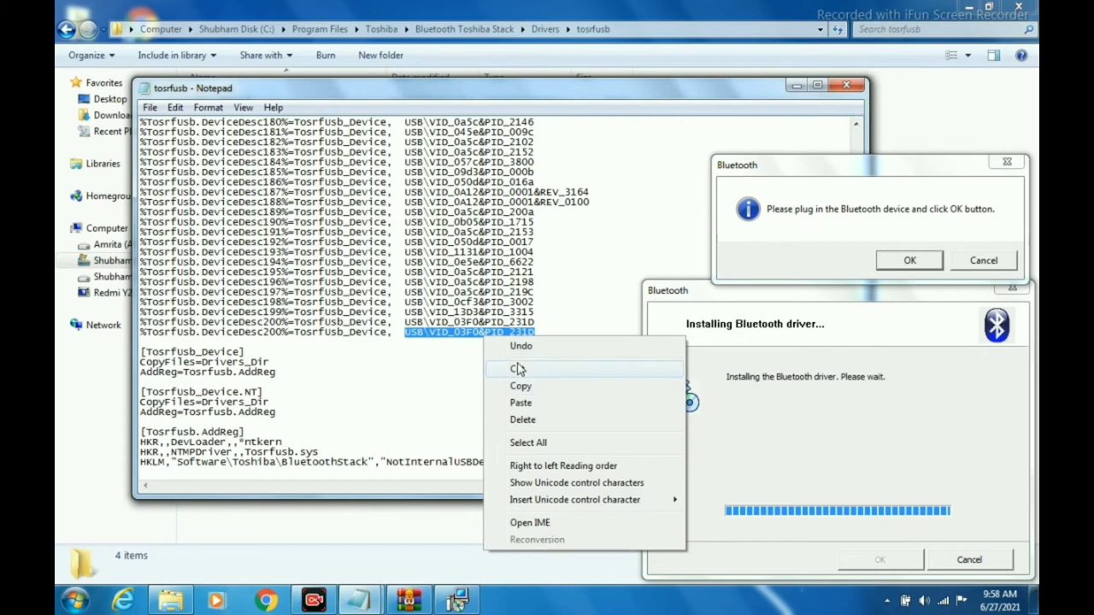
pyautogui.click(461, 366)
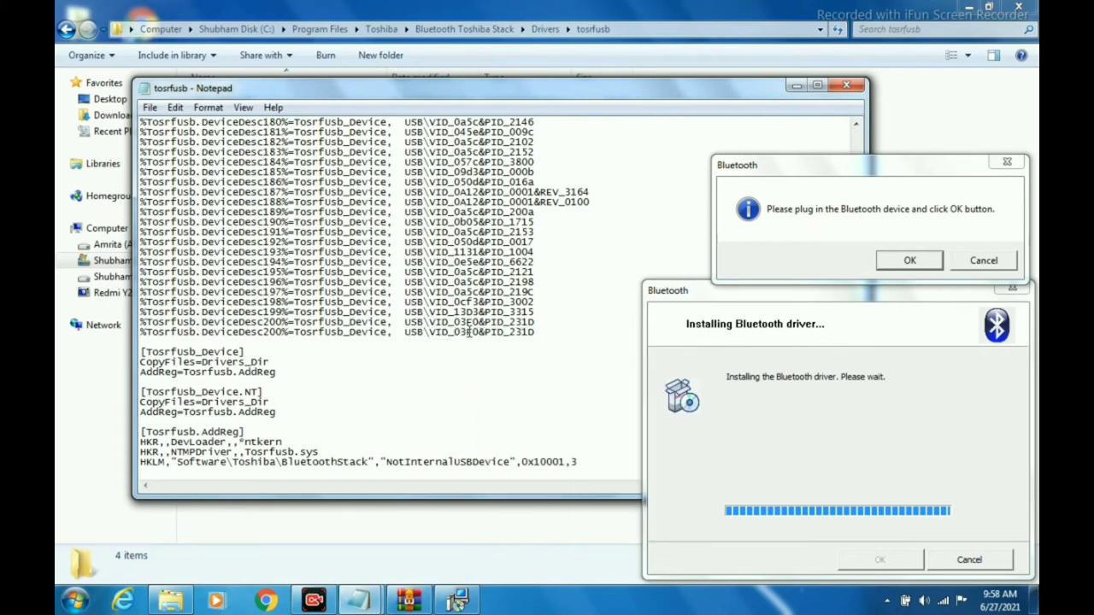
pyautogui.moveTo(460, 332); pyautogui.dragTo(466, 331)
pyautogui.click(426, 366)
pyautogui.moveTo(404, 332); pyautogui.dragTo(533, 335)
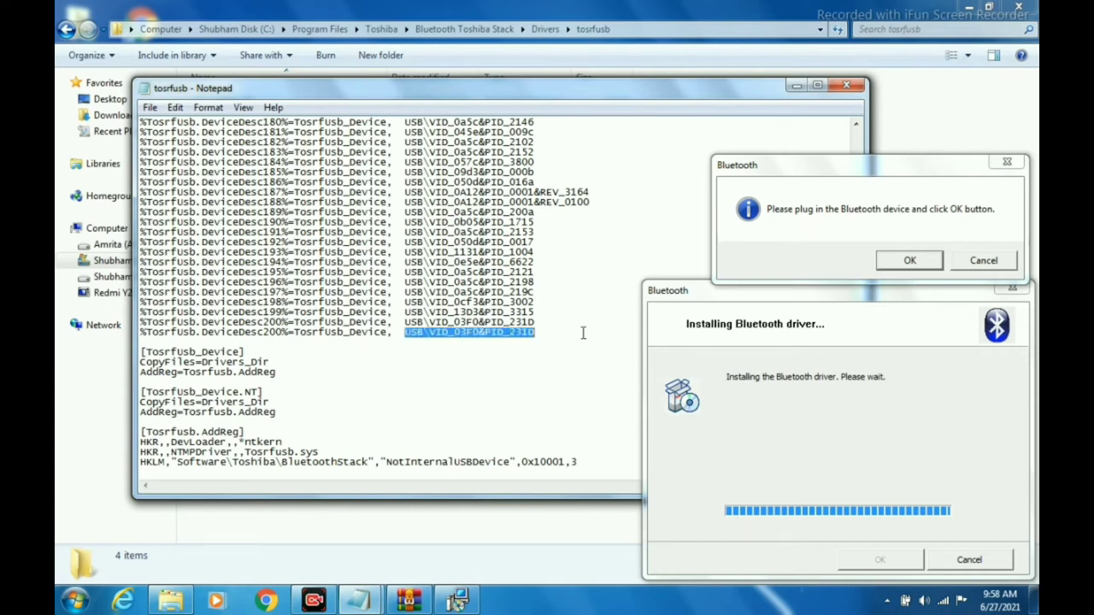
pyautogui.press('BackSpace')
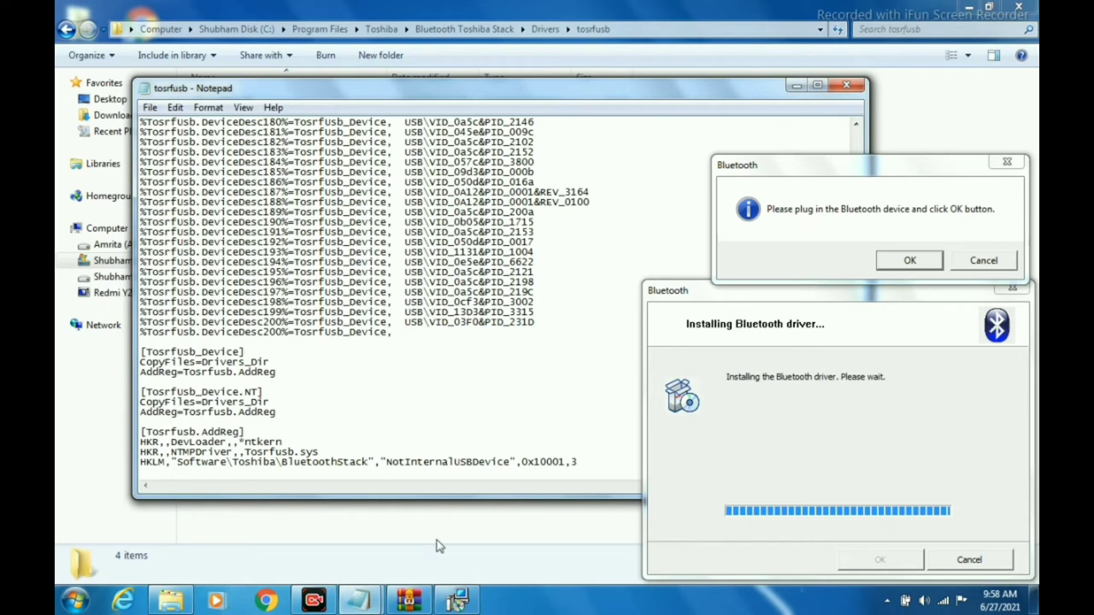
# Paste USB\VID_03F0&PID_171D as the device ID of the duplicated [Standard.NTamd64] line and renumber that line as DeviceDesc201
pyautogui.moveTo(378, 605)
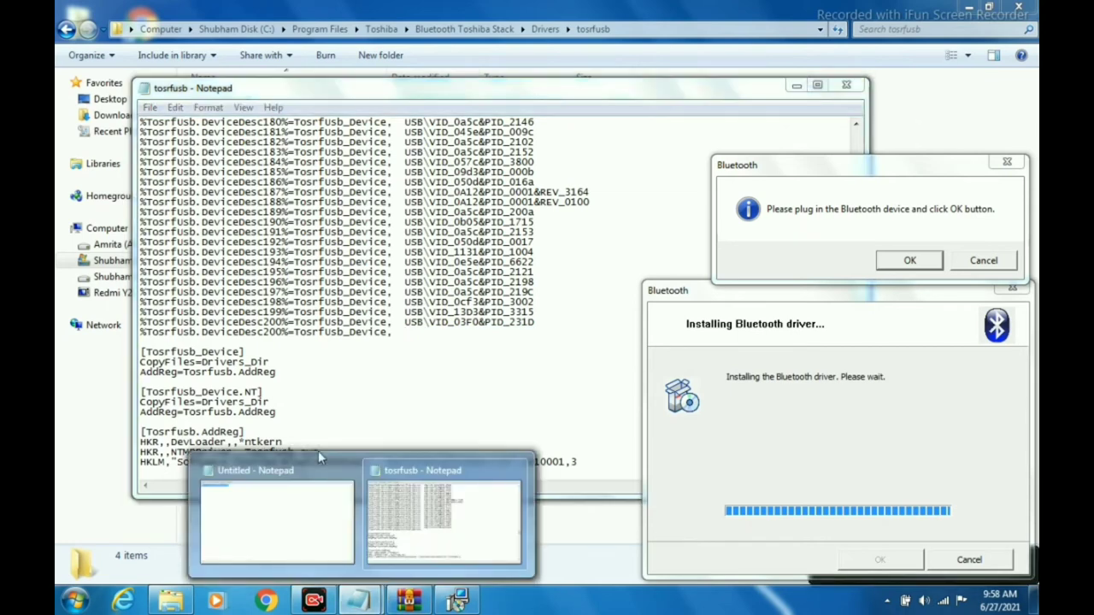
pyautogui.click(269, 547)
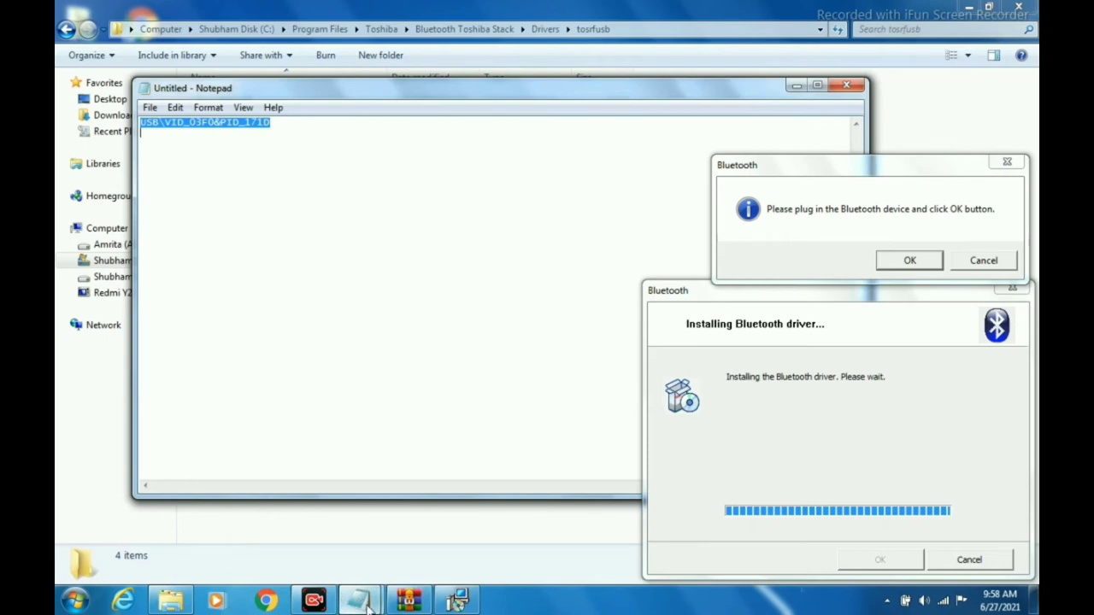
pyautogui.moveTo(363, 603)
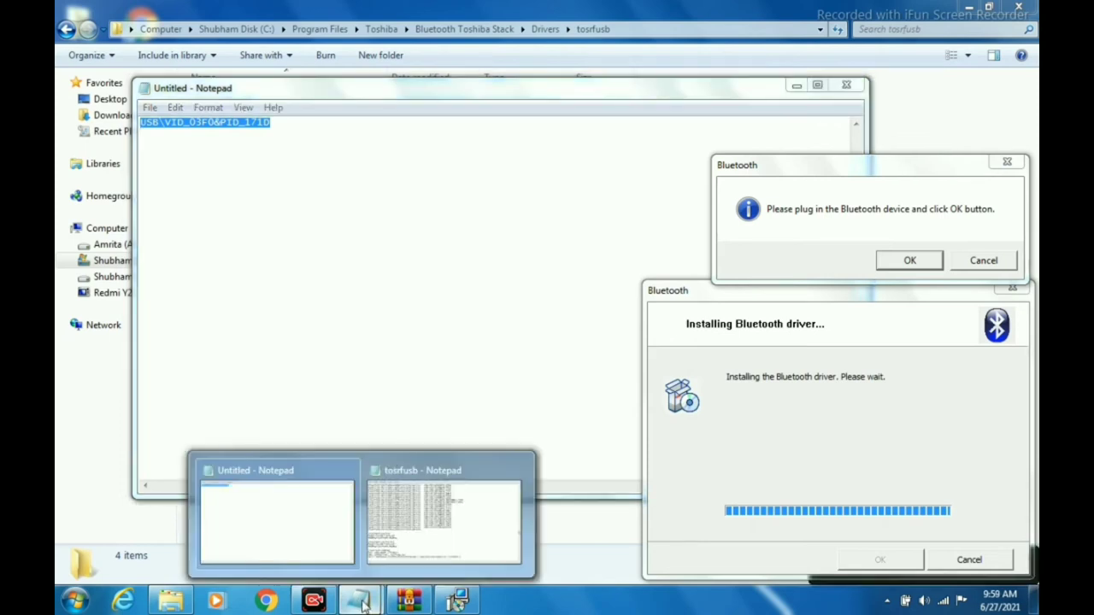
pyautogui.click(456, 542)
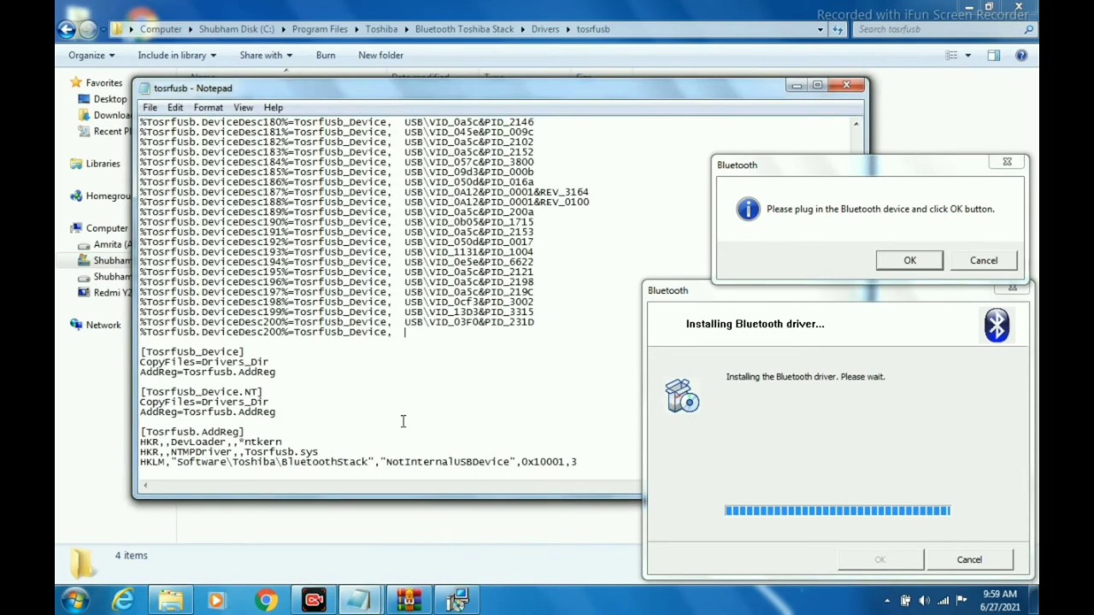
pyautogui.rightClick(422, 333)
pyautogui.click(459, 401)
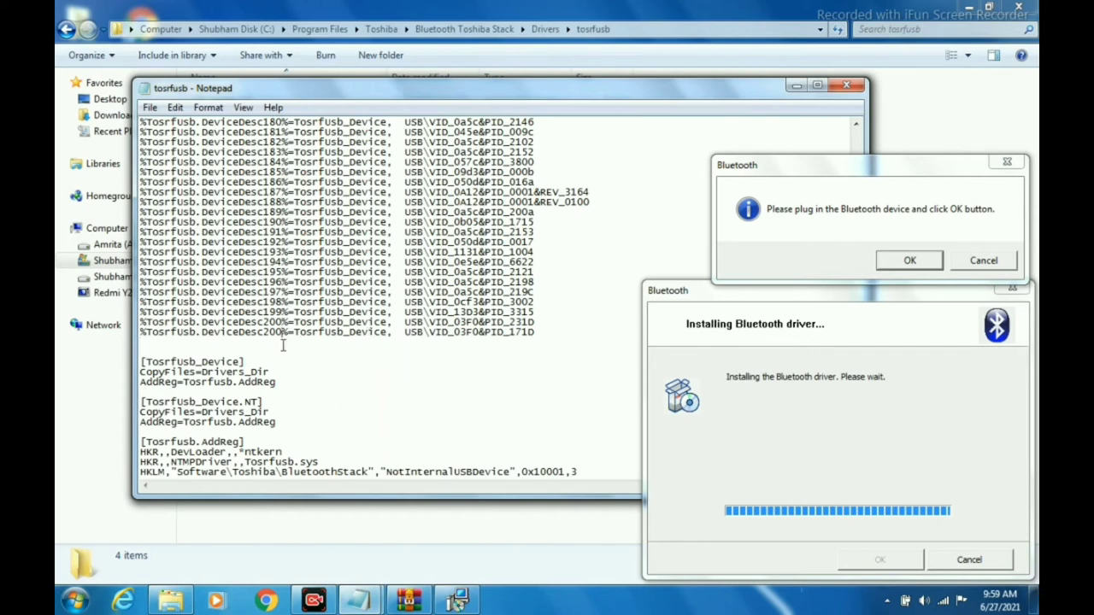
pyautogui.press('BackSpace')
pyautogui.write('1')
# Look through the rest of tosrfusb.inf down to the last DeviceDesc entries at the end of the [Strings] section
pyautogui.scroll(-8, 420, 400)
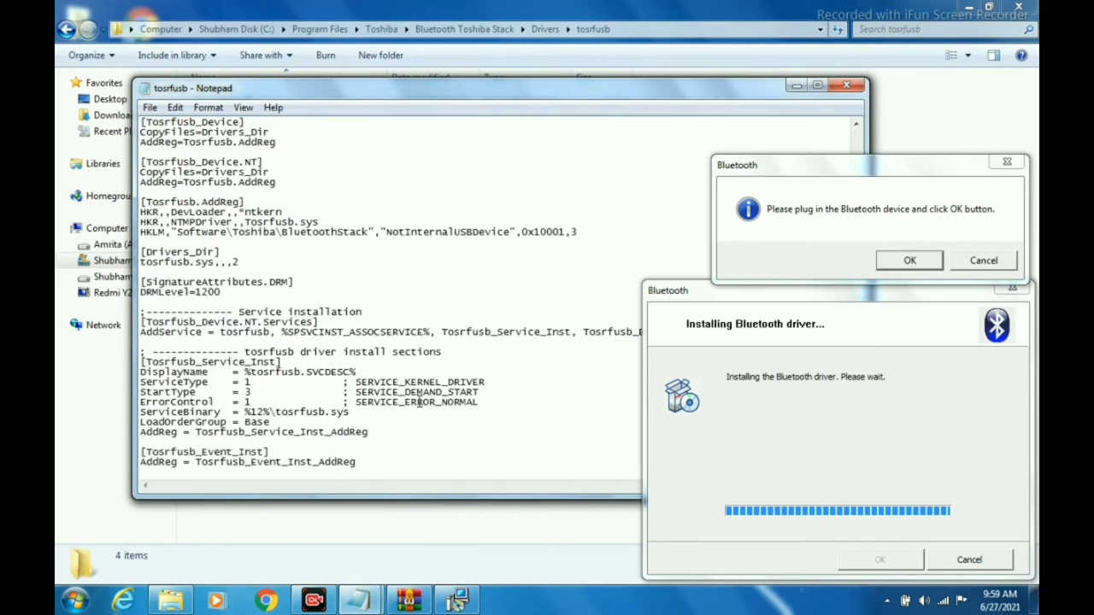
pyautogui.scroll(-5, 420, 400)
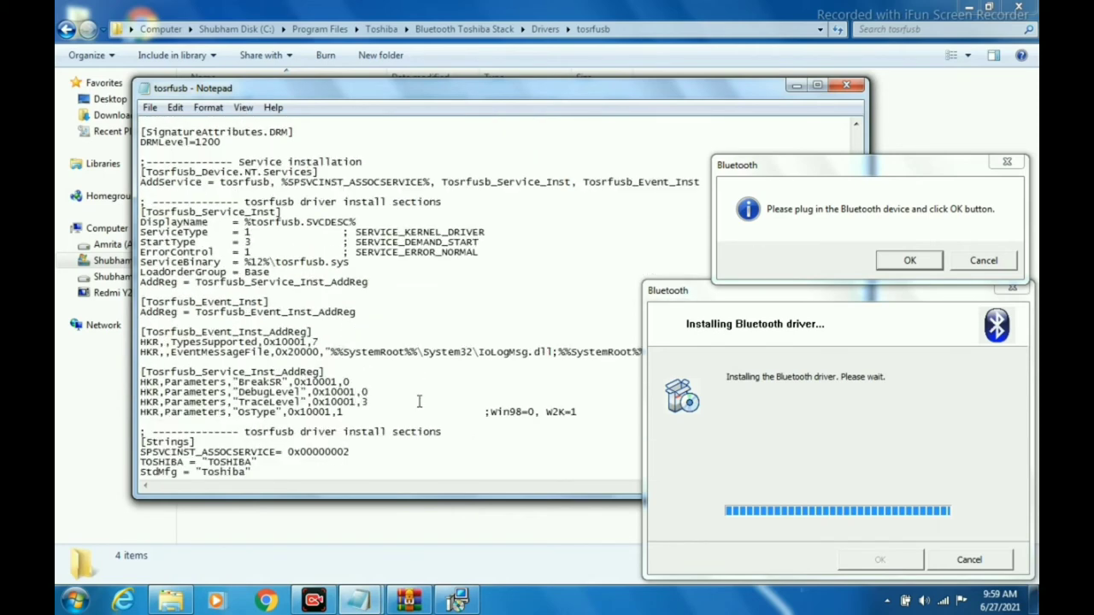
pyautogui.scroll(-4, 419, 400)
pyautogui.scroll(-2, 396, 428)
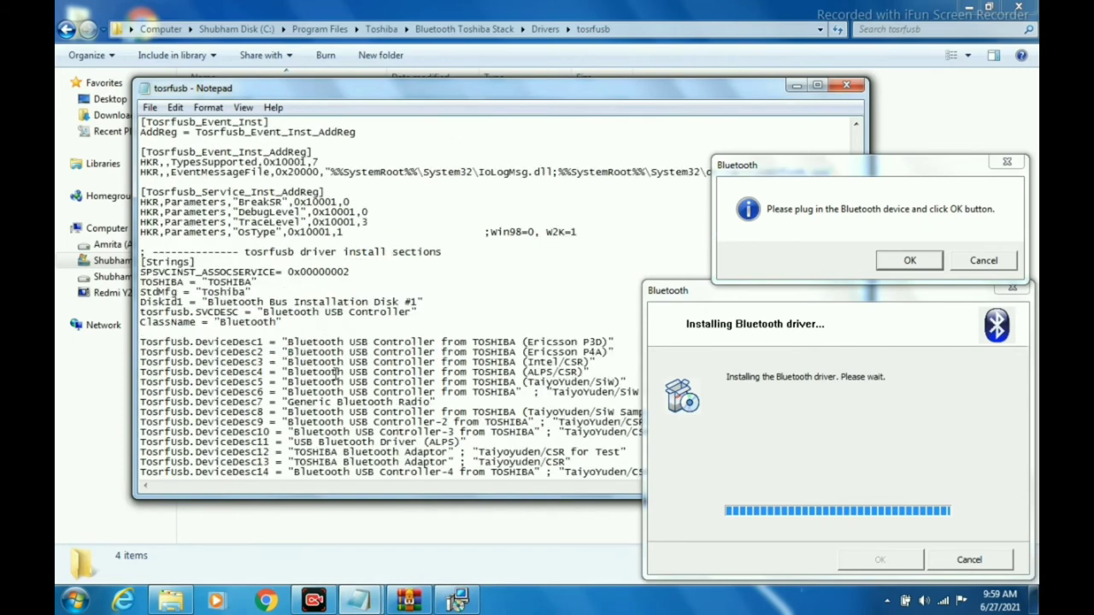
pyautogui.scroll(-7, 336, 373)
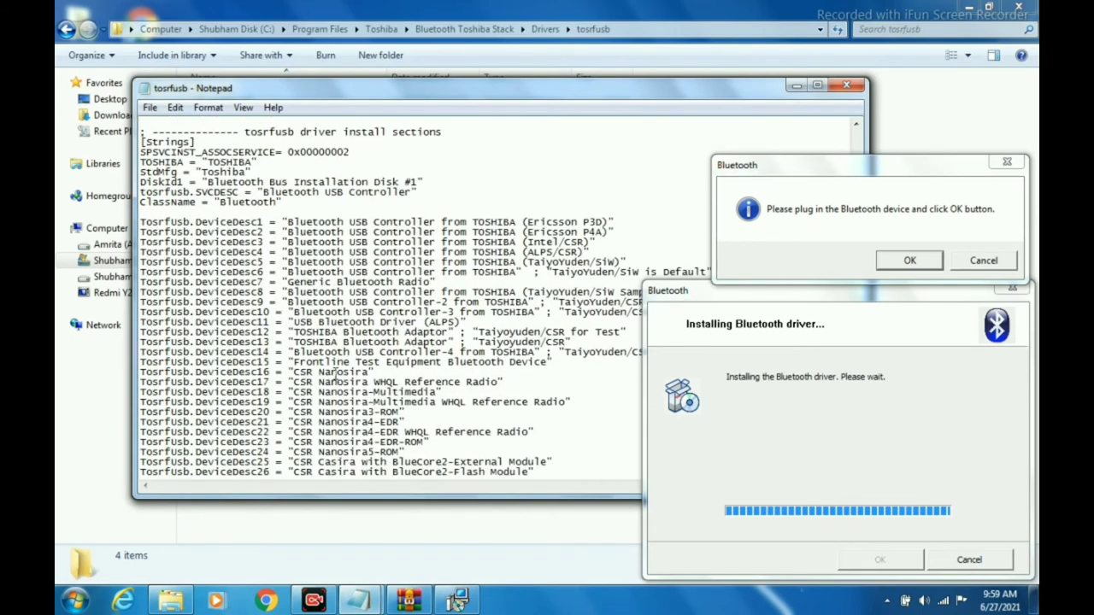
pyautogui.scroll(-10, 336, 373)
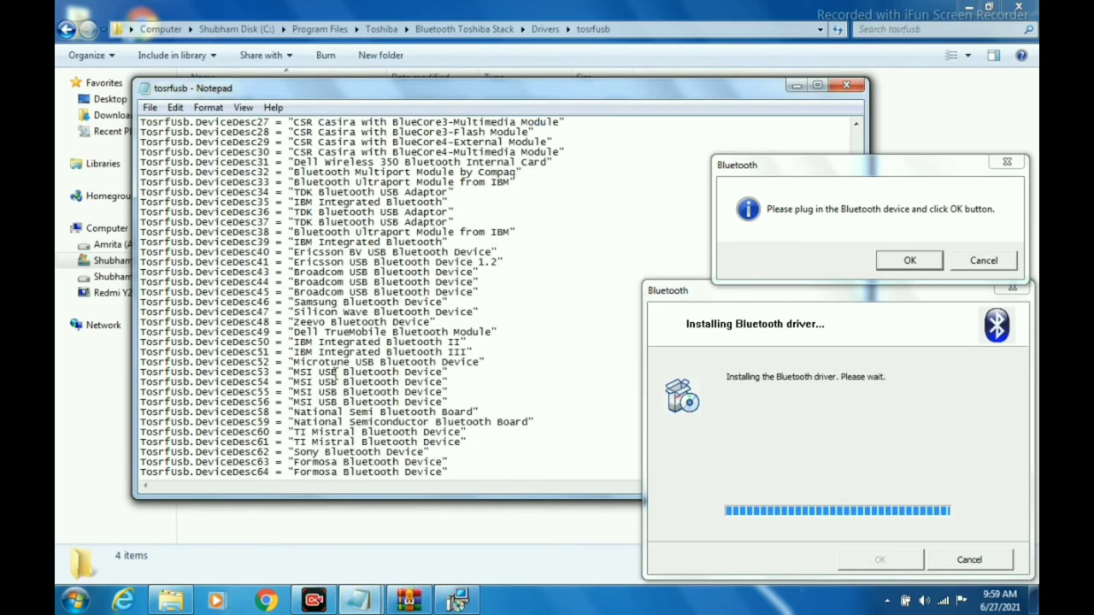
pyautogui.scroll(-4, 336, 374)
pyautogui.scroll(-20, 335, 373)
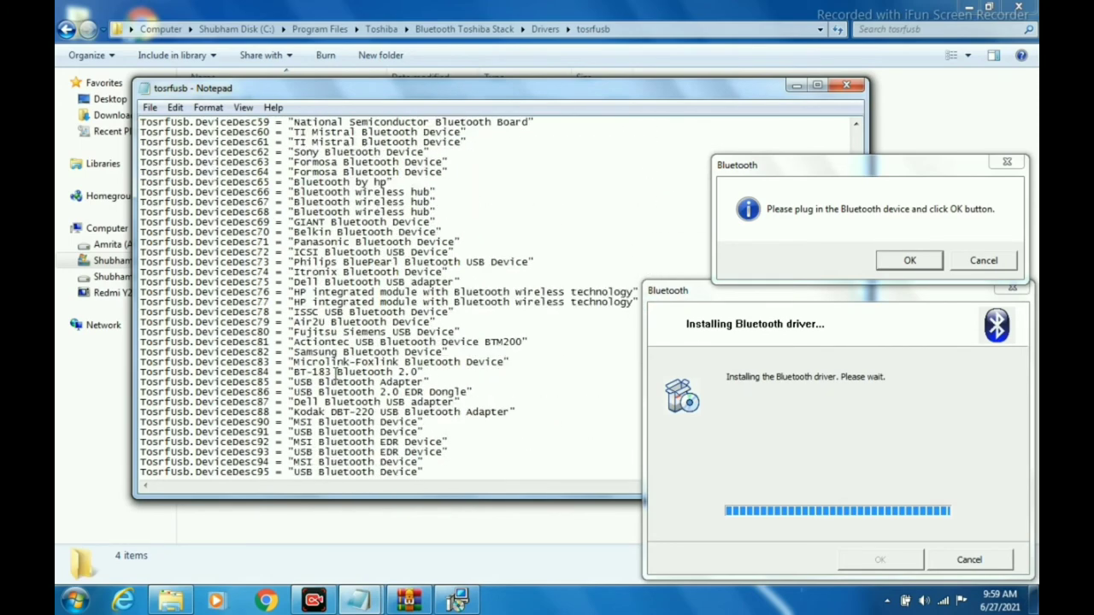
pyautogui.scroll(-10, 336, 373)
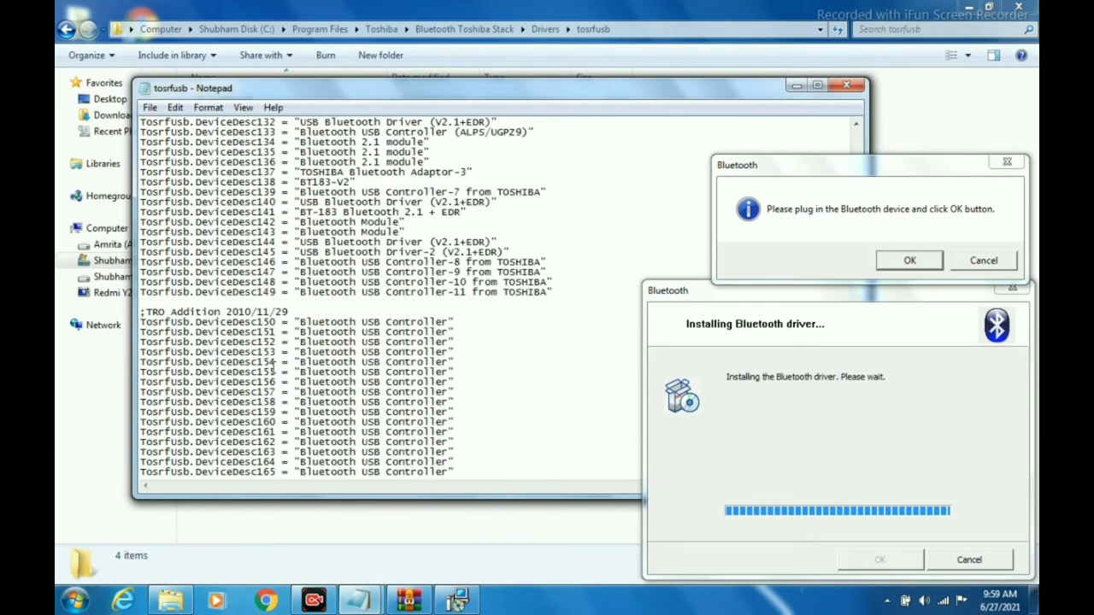
pyautogui.scroll(-10, 274, 366)
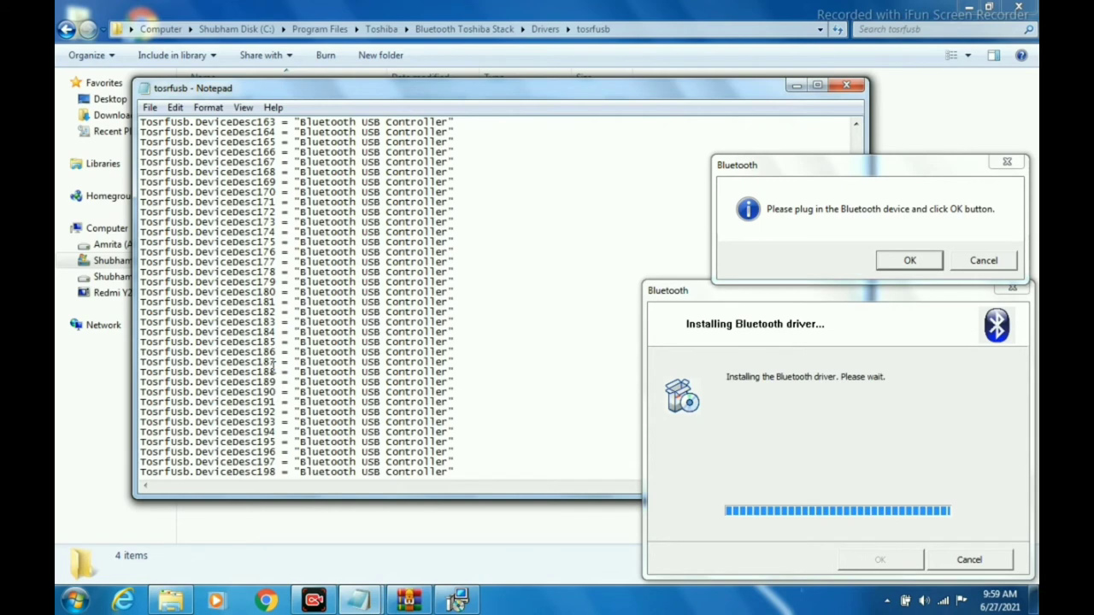
pyautogui.scroll(-2, 274, 365)
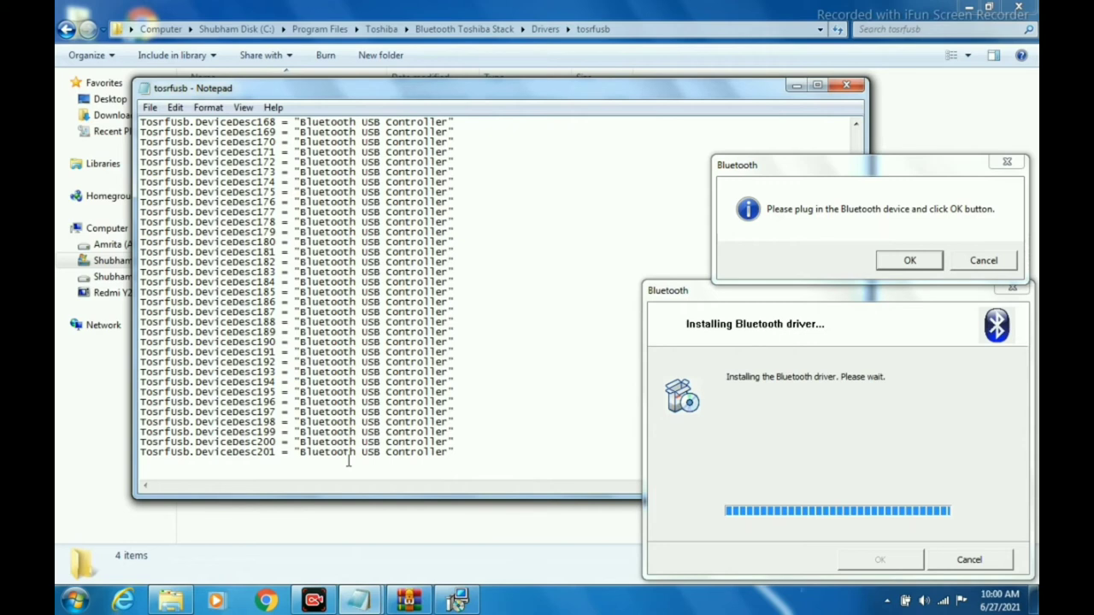
# Delete the whole quoted description of the DeviceDesc201 entry at the end of the [Strings] section
pyautogui.click(458, 452)
pyautogui.press('BackSpace')
pyautogui.press('BackSpace')
pyautogui.press('BackSpace')
pyautogui.press('BackSpace')
pyautogui.press('BackSpace')
pyautogui.press('BackSpace')
pyautogui.press('BackSpace')
pyautogui.press('BackSpace')
pyautogui.press('BackSpace')
pyautogui.press('BackSpace')
pyautogui.press('BackSpace')
pyautogui.press('BackSpace')
pyautogui.press('BackSpace')
pyautogui.press('BackSpace')
pyautogui.press('BackSpace')
pyautogui.press('BackSpace')
pyautogui.press('BackSpace')
pyautogui.press('BackSpace')
pyautogui.press('BackSpace')
pyautogui.press('BackSpace')
pyautogui.press('BackSpace')
pyautogui.press('BackSpace')
pyautogui.press('BackSpace')
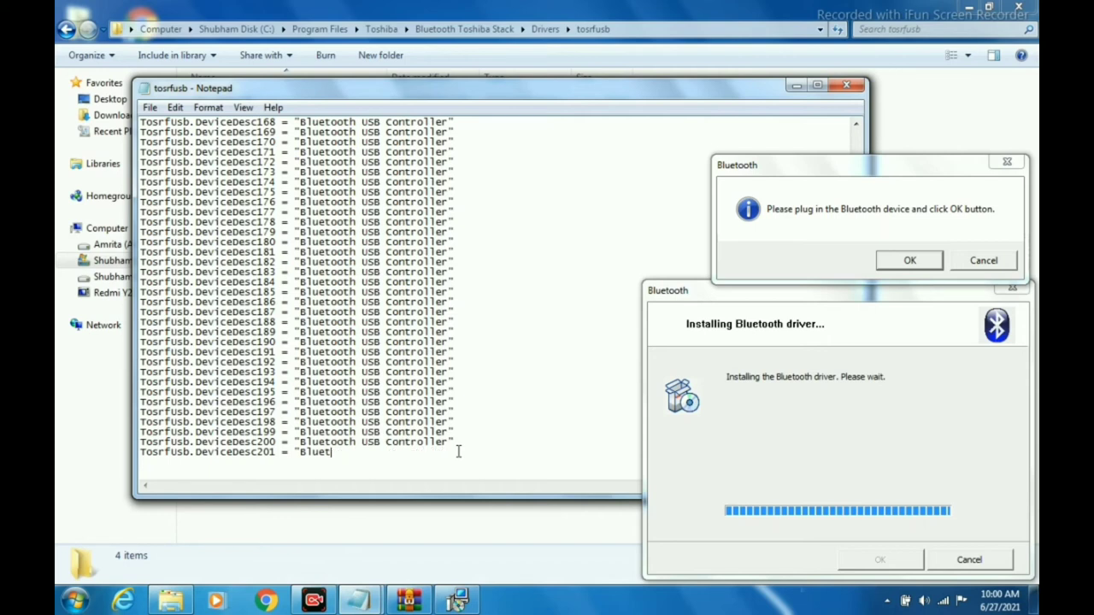
pyautogui.press('BackSpace')
pyautogui.press('BackSpace')
pyautogui.press('BackSpace')
# Copy the quoted "Bluetooth USB Controller" description from the DeviceDesc199 entry into the DeviceDesc201 entry and remove the extra spaces before it
pyautogui.moveTo(298, 439); pyautogui.dragTo(300, 433)
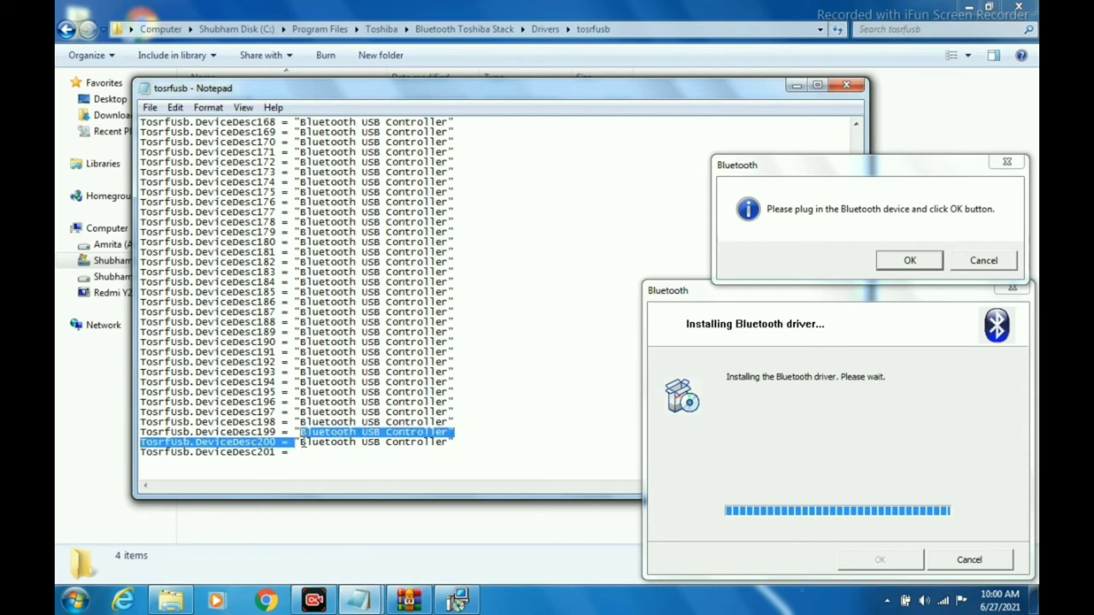
pyautogui.click(303, 462)
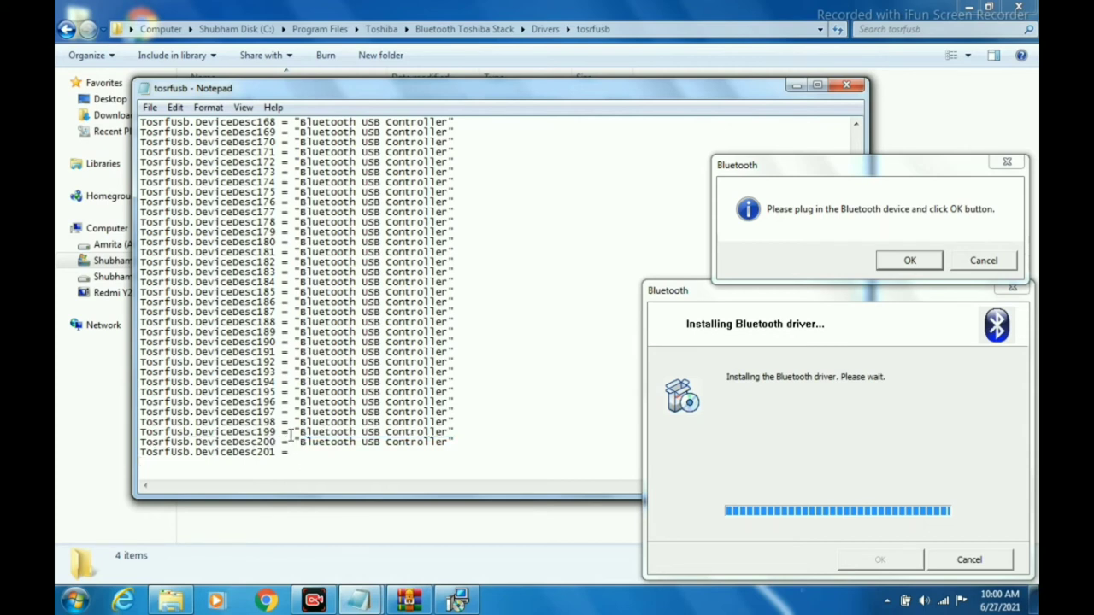
pyautogui.moveTo(290, 434); pyautogui.dragTo(467, 434)
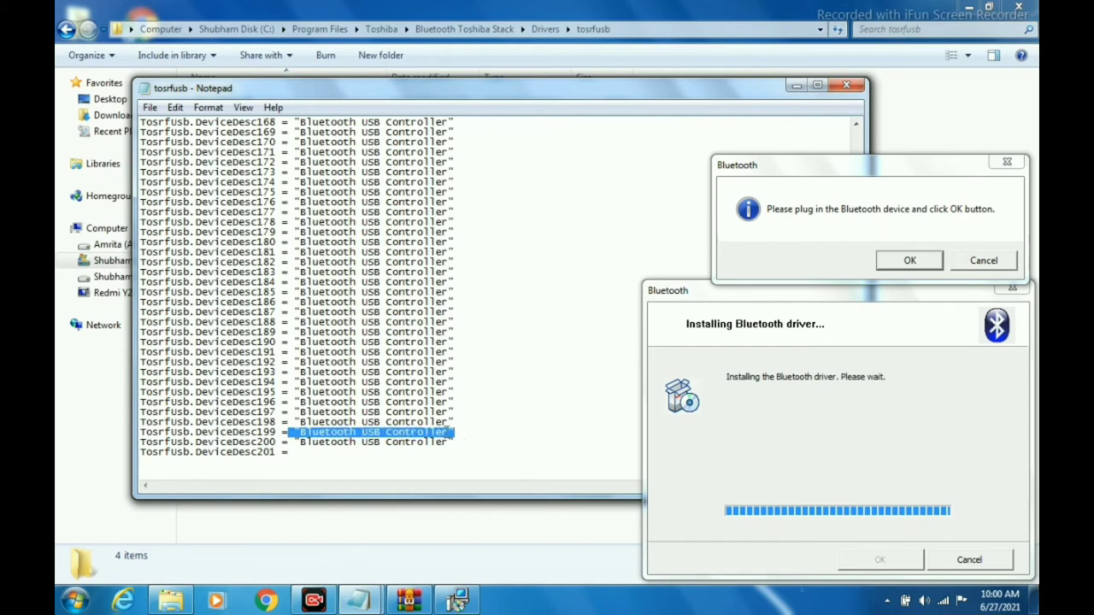
pyautogui.rightClick(437, 434)
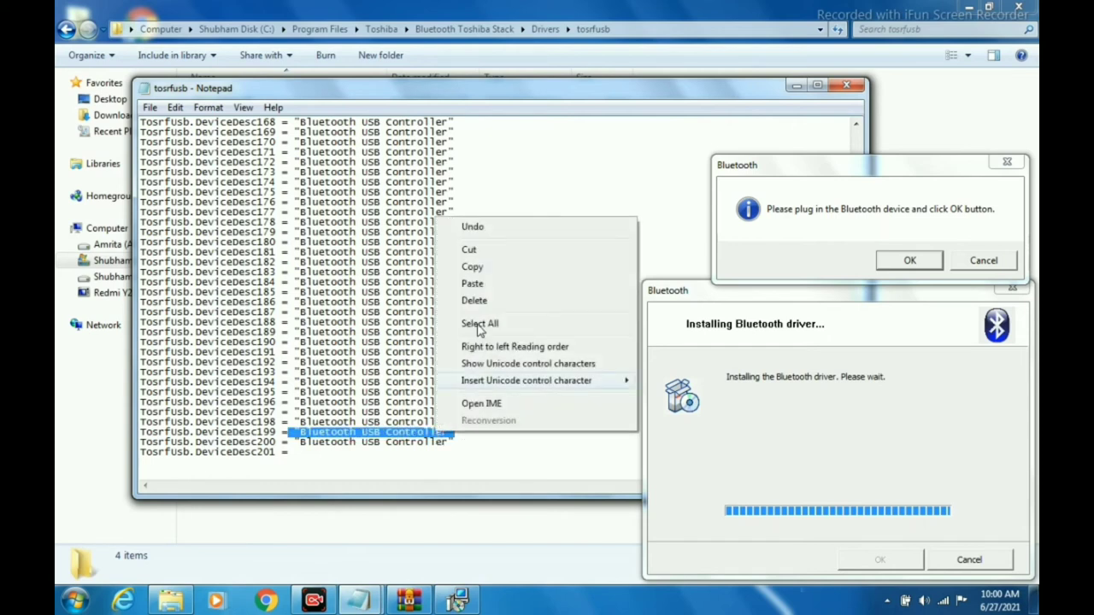
pyautogui.click(475, 267)
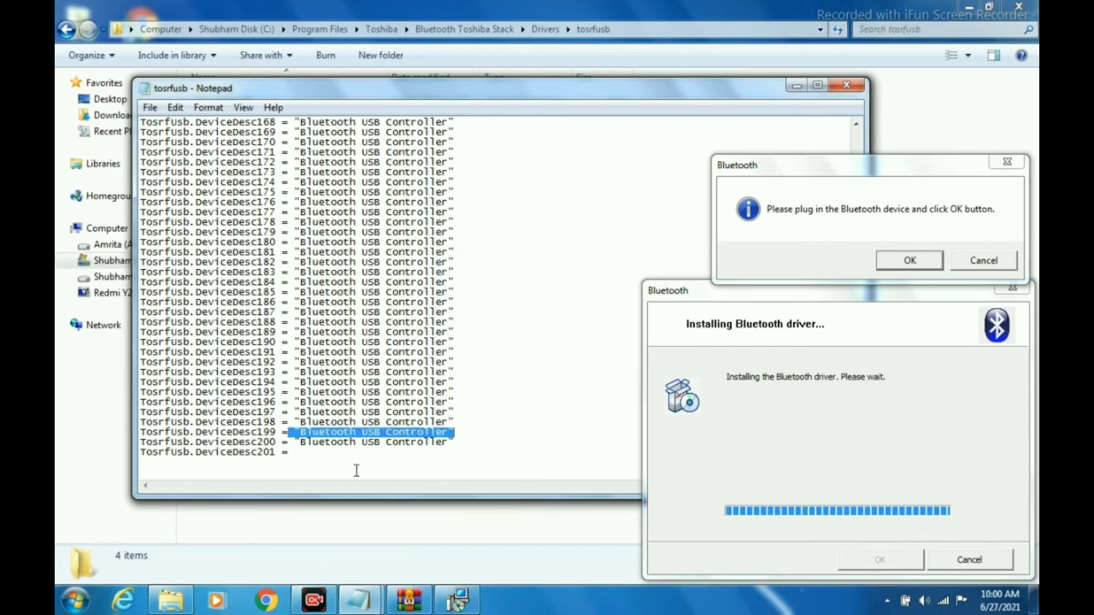
pyautogui.click(311, 449)
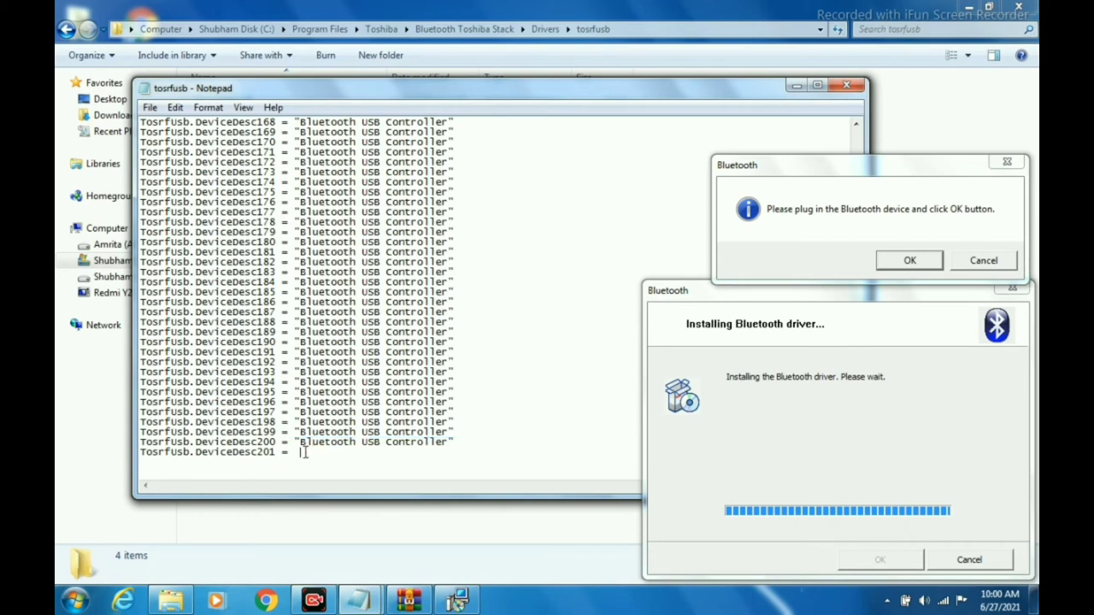
pyautogui.rightClick(305, 453)
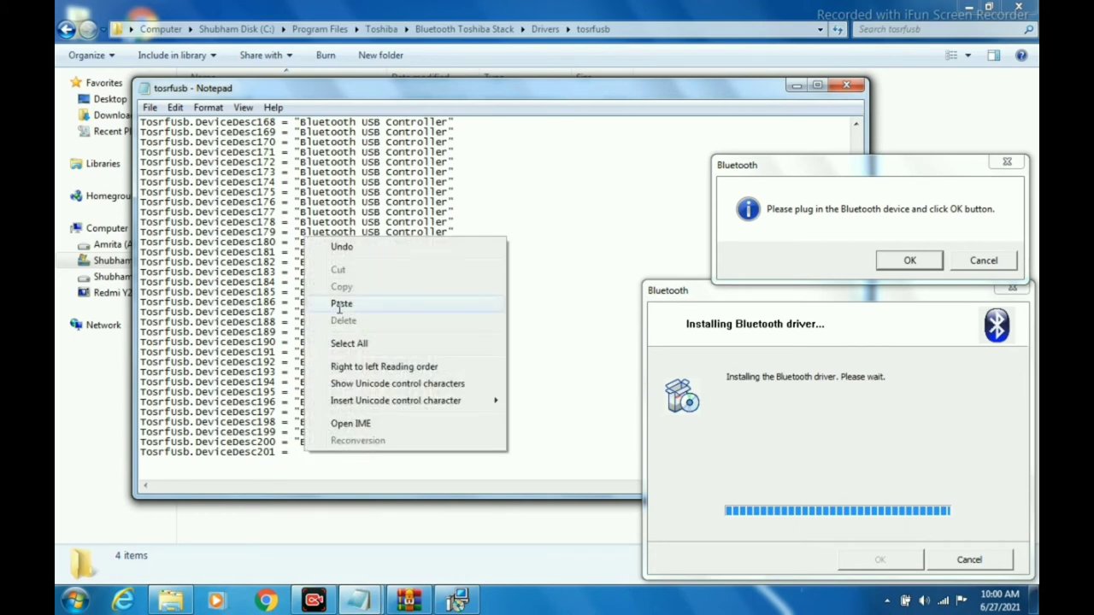
pyautogui.click(339, 304)
pyautogui.click(305, 452)
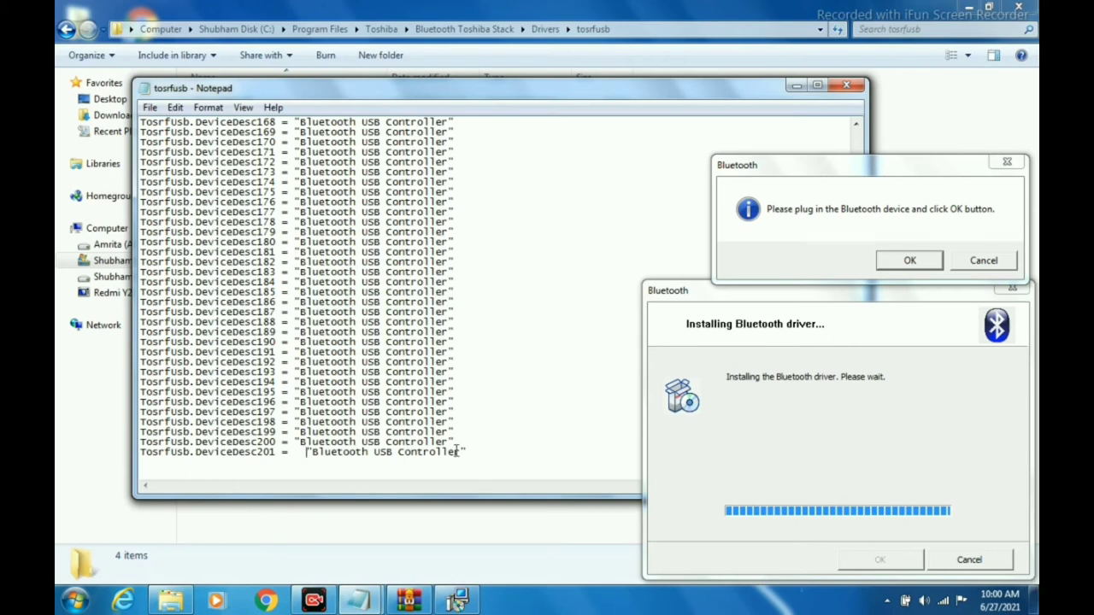
pyautogui.press('BackSpace')
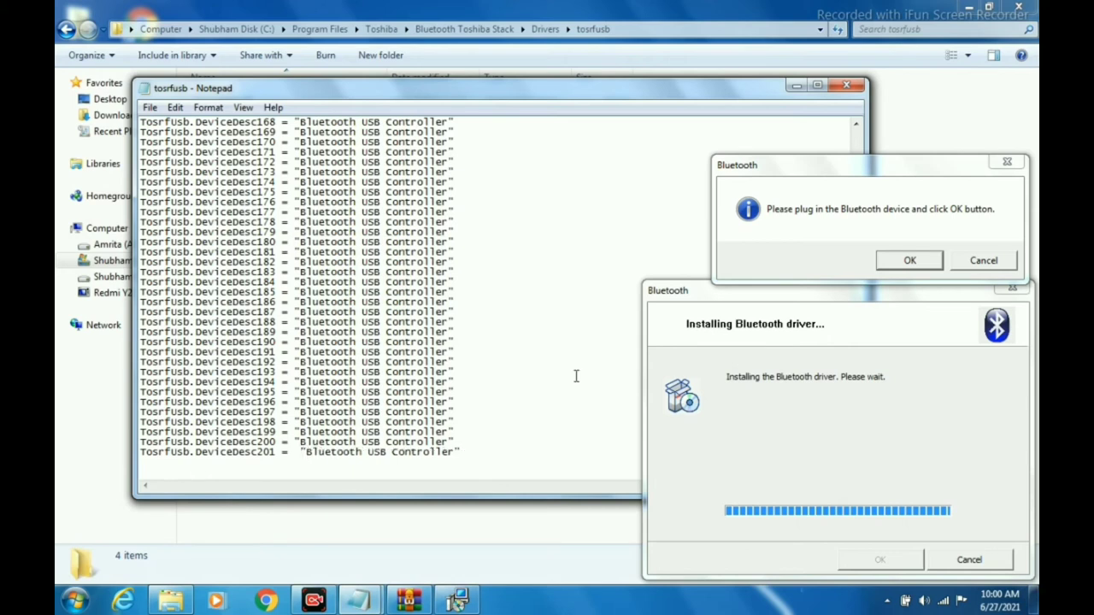
pyautogui.press('BackSpace')
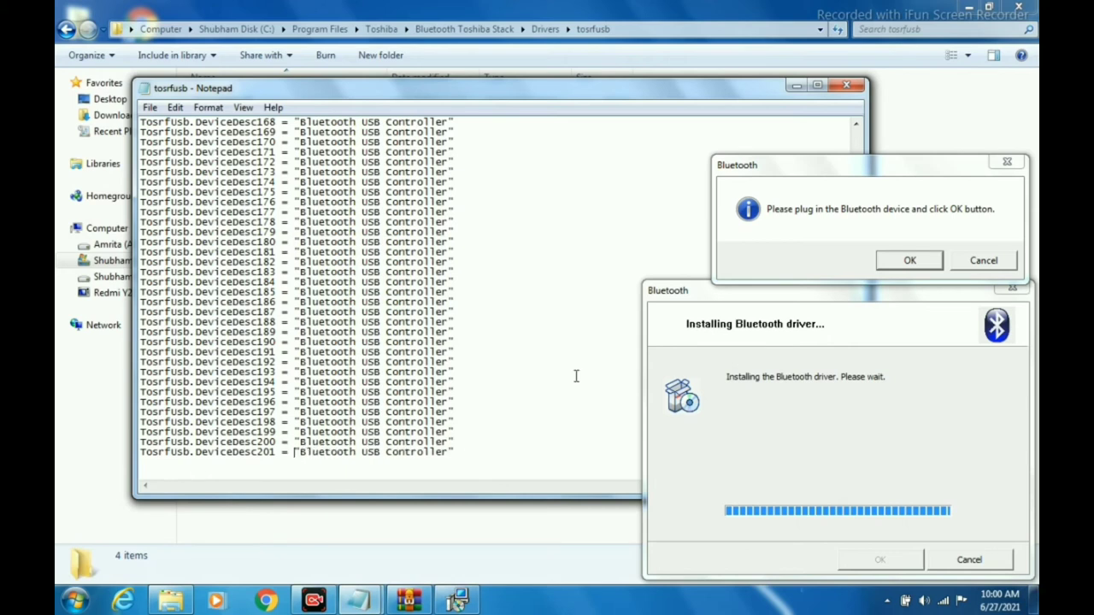
# Replace the text inside the quotes of the DeviceDesc201 entry in the [Strings] section with Toshiba
pyautogui.click(448, 452)
pyautogui.press('BackSpace')
pyautogui.press('BackSpace')
pyautogui.press('BackSpace')
pyautogui.press('BackSpace')
pyautogui.press('BackSpace')
pyautogui.press('BackSpace')
pyautogui.press('BackSpace')
pyautogui.press('BackSpace')
pyautogui.press('BackSpace')
pyautogui.press('BackSpace')
pyautogui.press('BackSpace')
pyautogui.press('BackSpace')
pyautogui.press('BackSpace')
pyautogui.press('BackSpace')
pyautogui.press('BackSpace')
pyautogui.press('BackSpace')
pyautogui.press('BackSpace')
pyautogui.press('BackSpace')
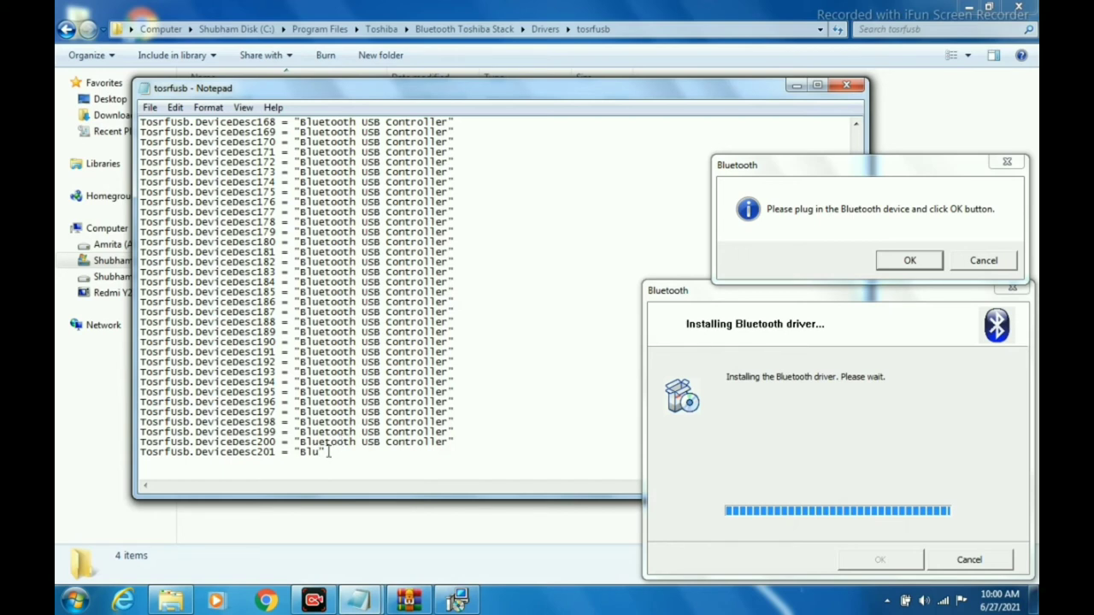
pyautogui.press('BackSpace')
pyautogui.press('BackSpace')
pyautogui.press('BackSpace')
pyautogui.write('t')
pyautogui.press('BackSpace')
pyautogui.write('Toshiba')
# Save and close tosrfusb.inf, accepting the update of the modified file in the archive
pyautogui.click(150, 108)
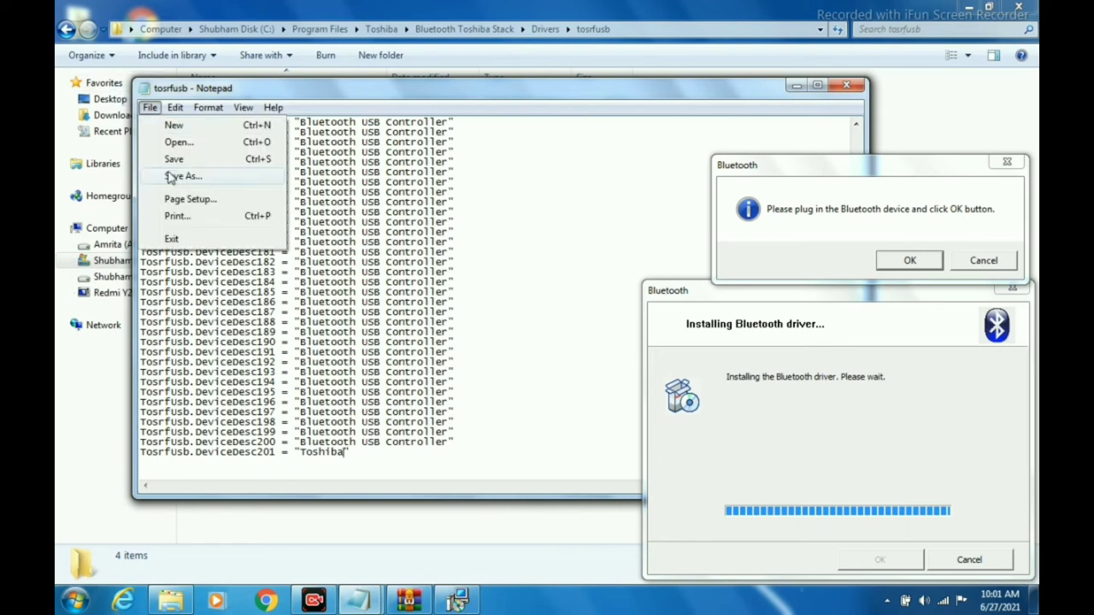
pyautogui.click(172, 162)
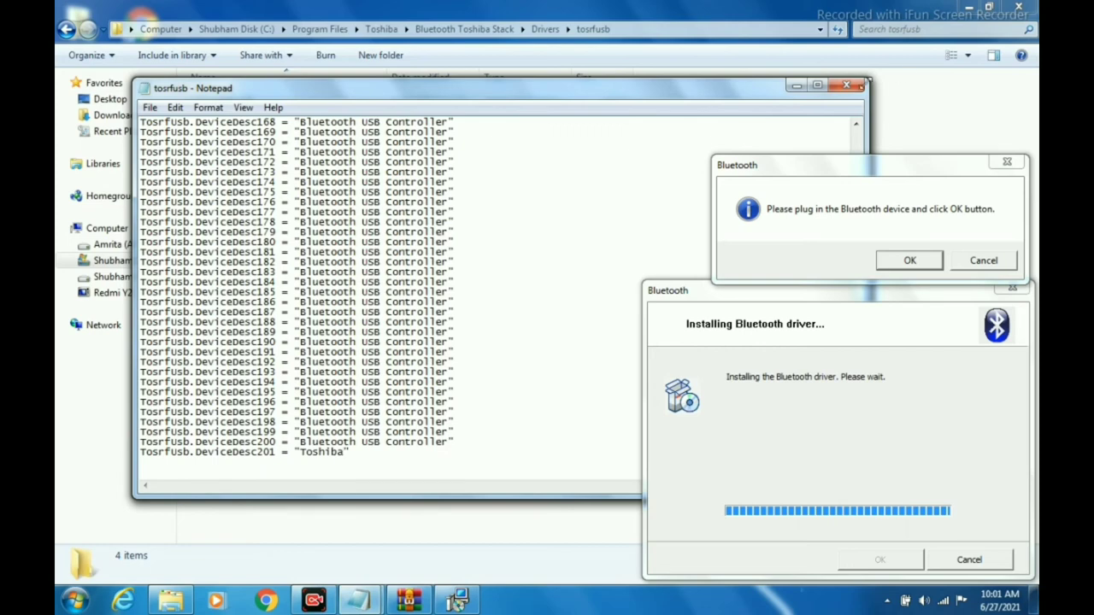
pyautogui.click(846, 84)
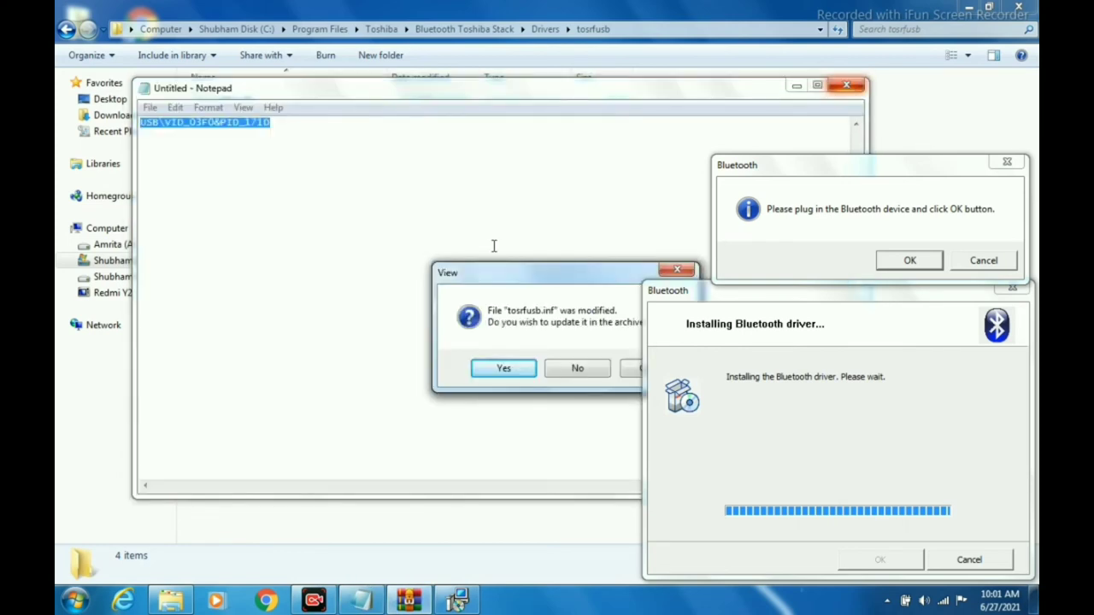
pyautogui.click(504, 369)
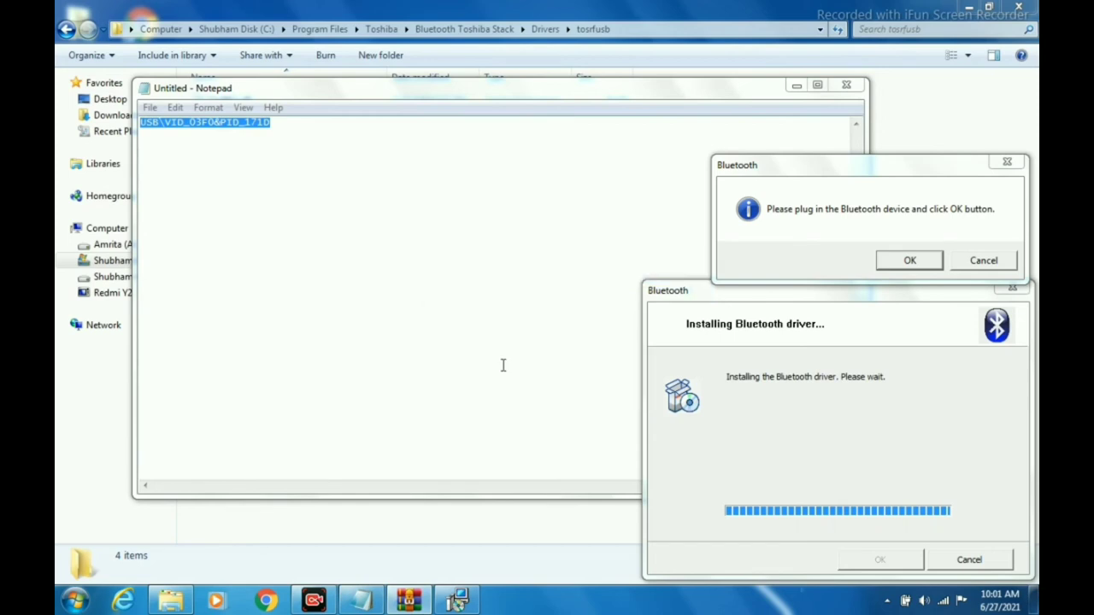
# Minimize the untitled note, switch to WinRAR and copy the modified tosrfusb.inf from ToshibaStackDrivers_MsAiThAn.zip to the clipboard
pyautogui.click(792, 86)
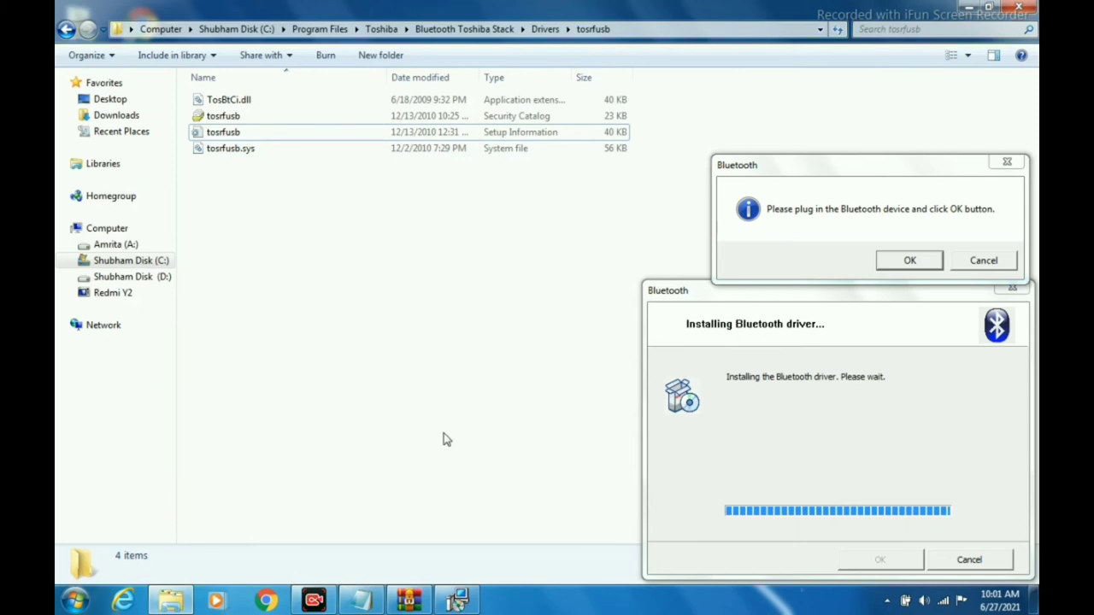
pyautogui.click(408, 600)
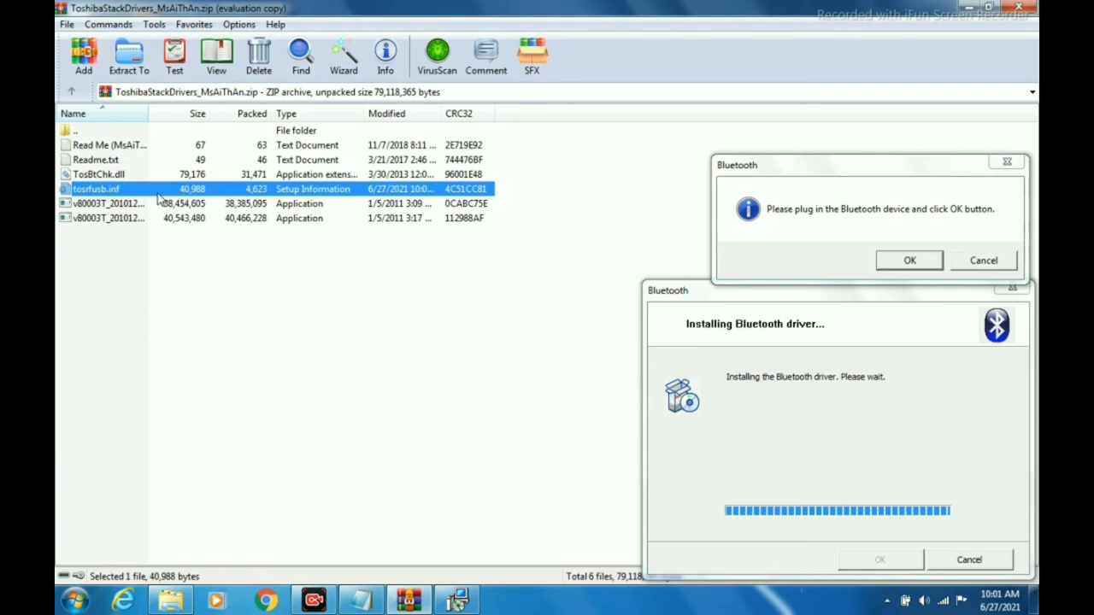
pyautogui.rightClick(158, 197)
pyautogui.click(493, 323)
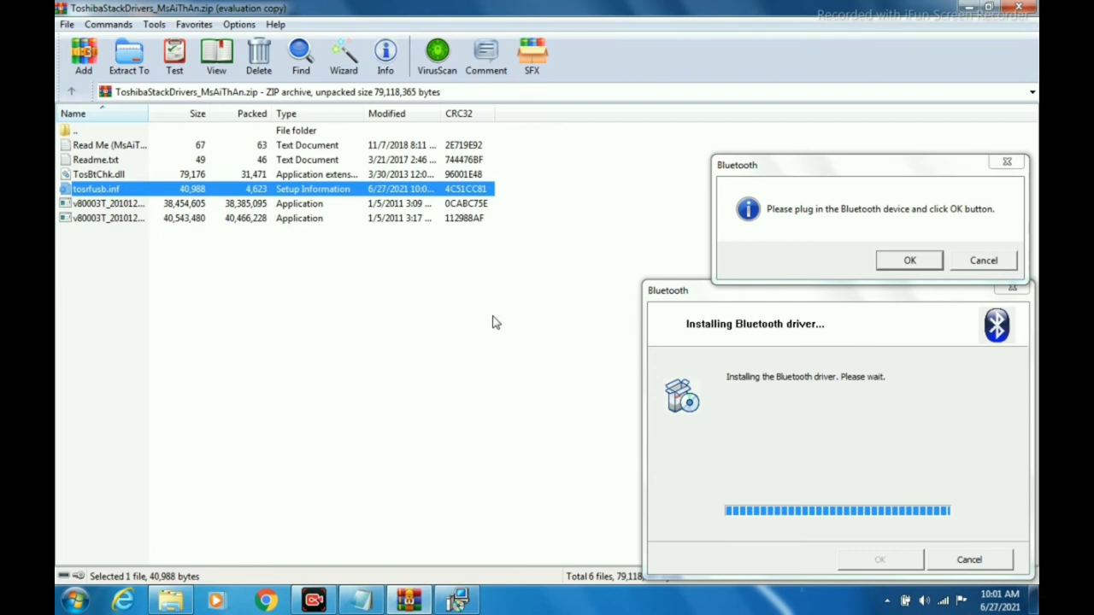
pyautogui.click(199, 180)
pyautogui.click(202, 188)
pyautogui.rightClick(275, 195)
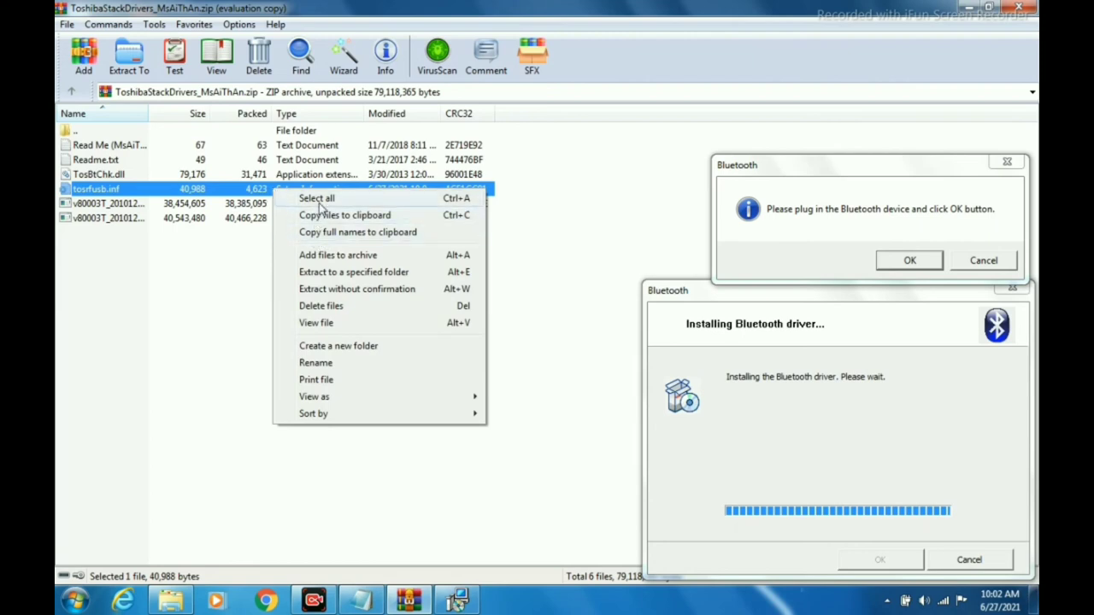
pyautogui.click(328, 217)
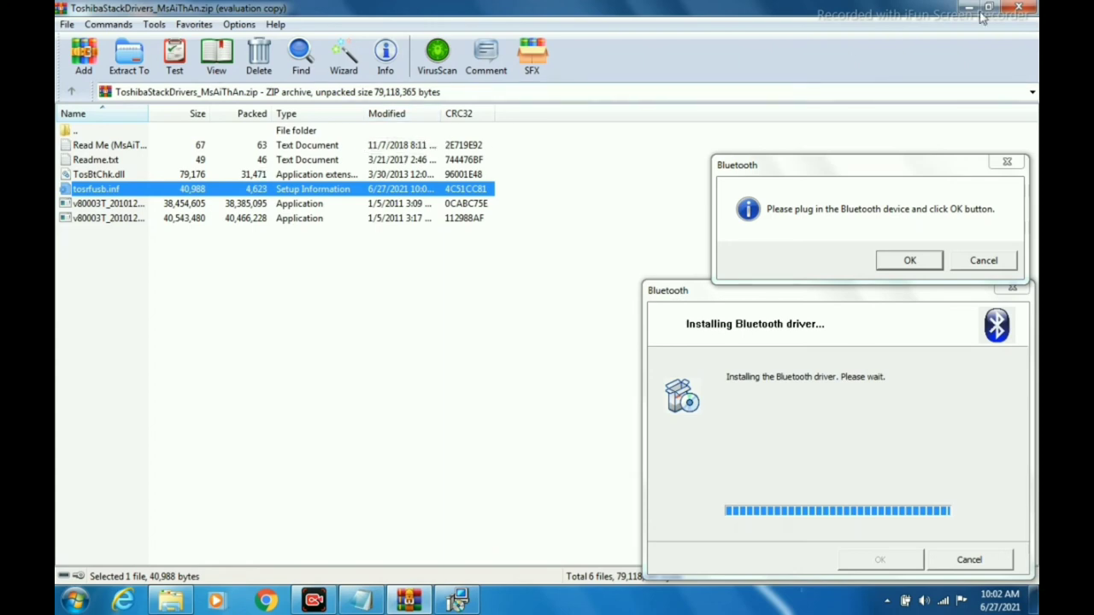
# Switch to the Drivers\tosrfusb folder and rename the tosrfusb Setup Information file to oldtosrfusb
pyautogui.hotkey('alt', 'Tab')
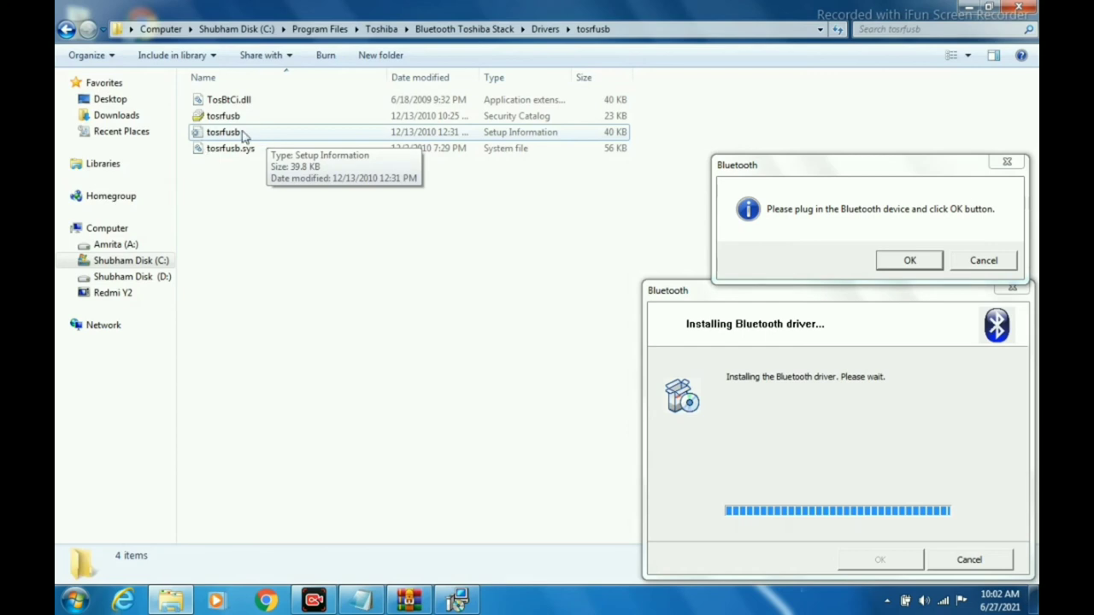
pyautogui.rightClick(244, 130)
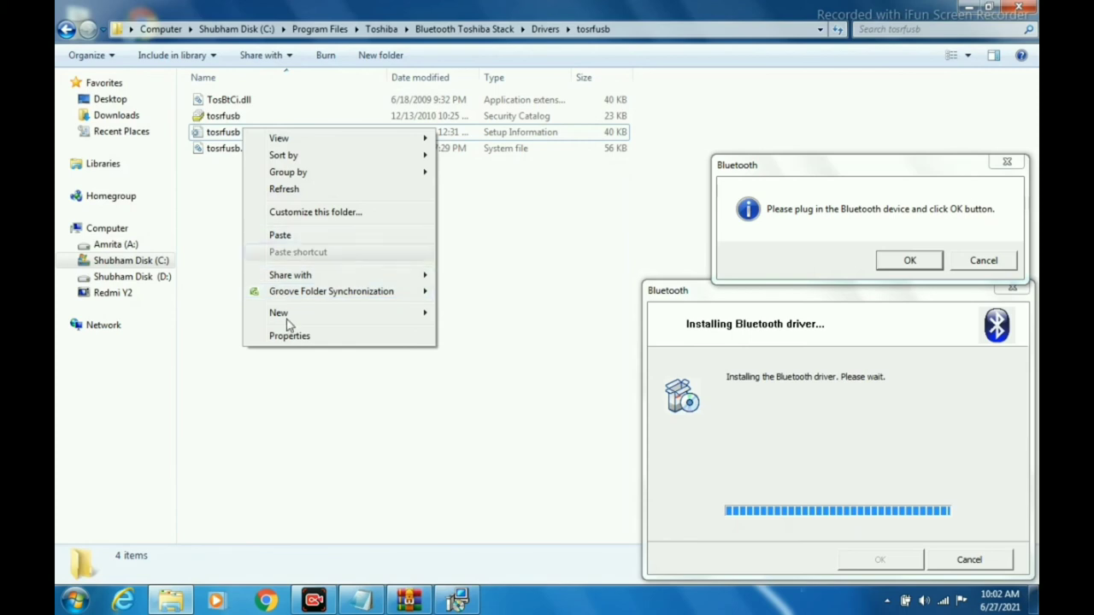
pyautogui.click(217, 195)
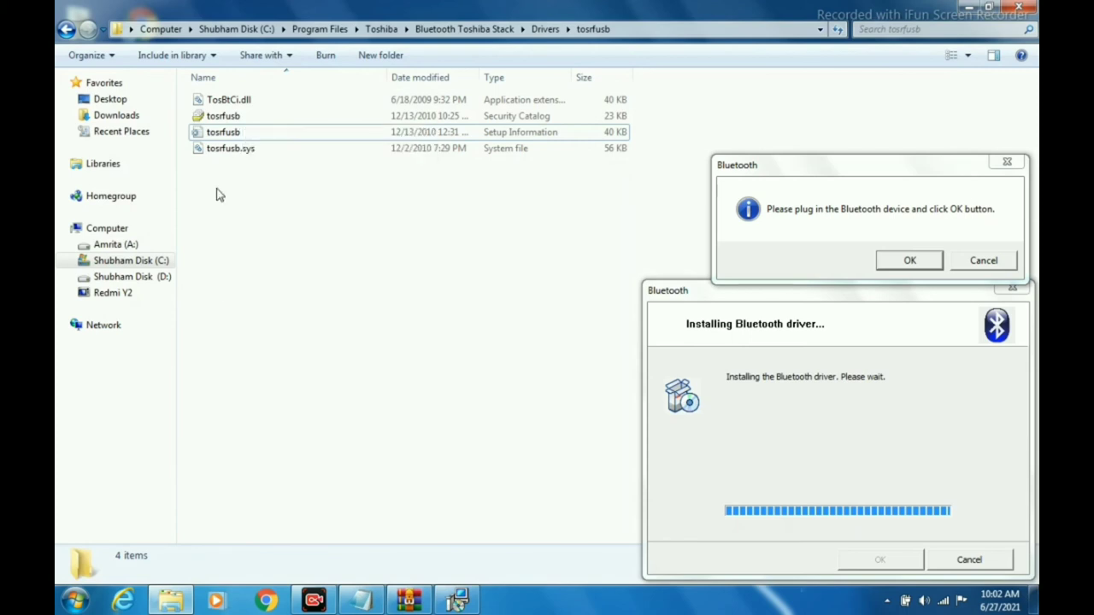
pyautogui.click(221, 136)
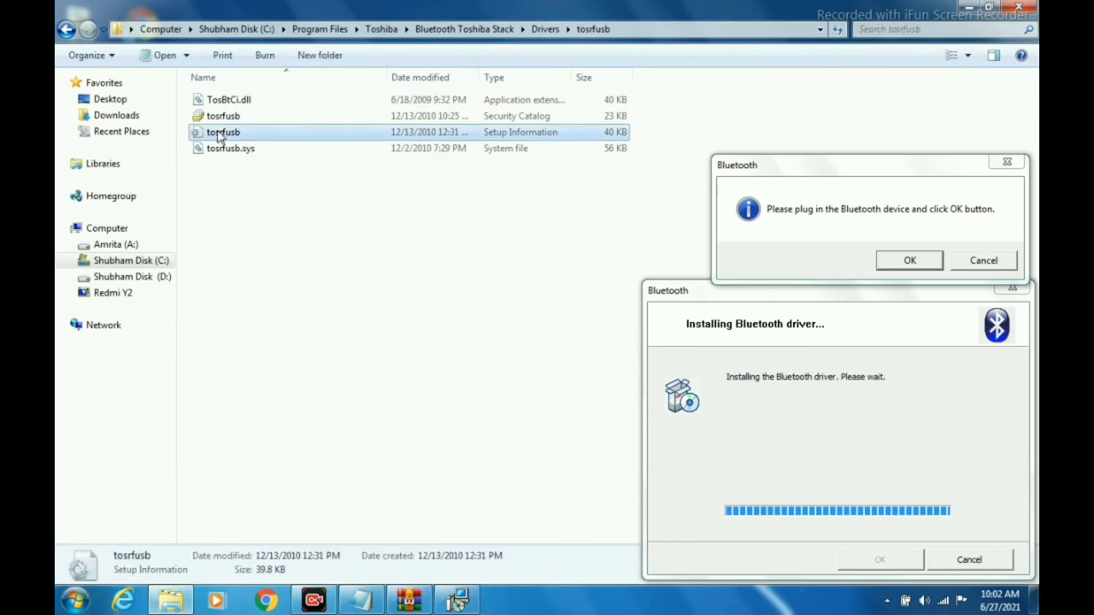
pyautogui.rightClick(221, 136)
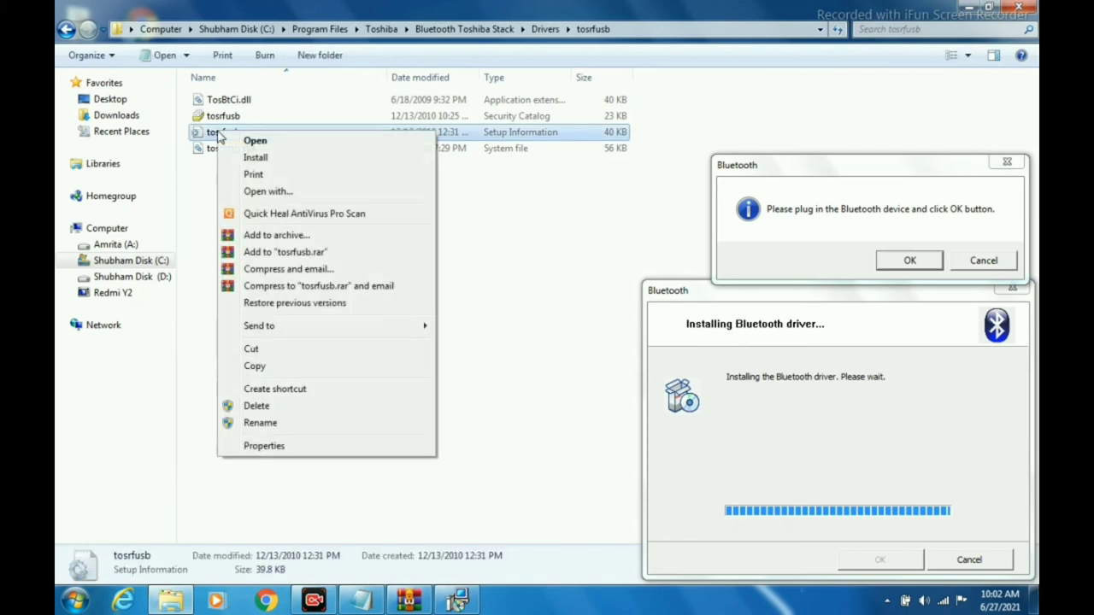
pyautogui.click(256, 423)
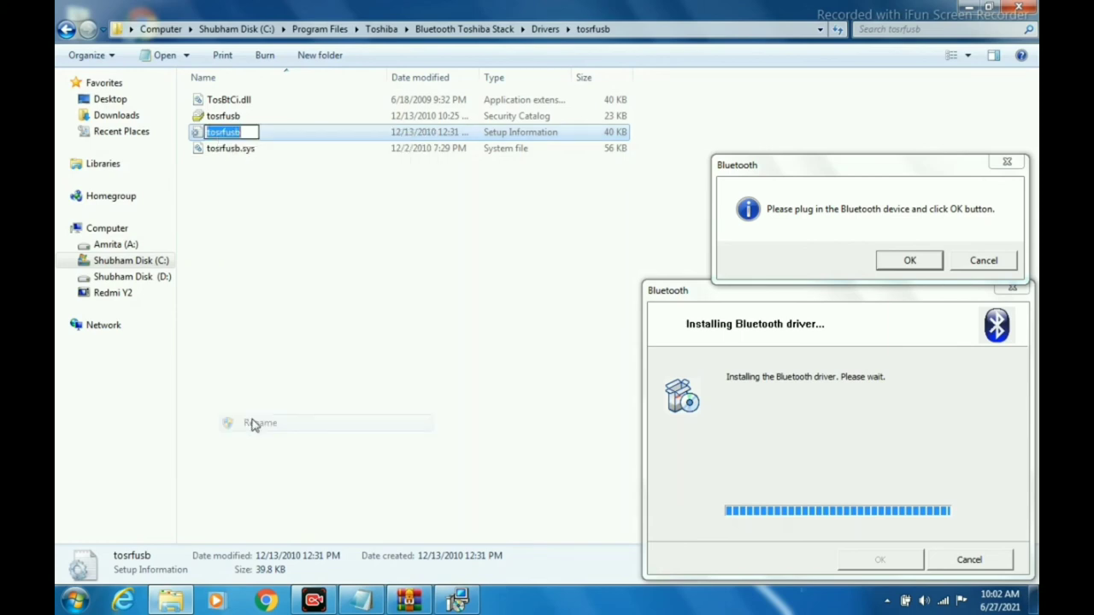
pyautogui.click(206, 133)
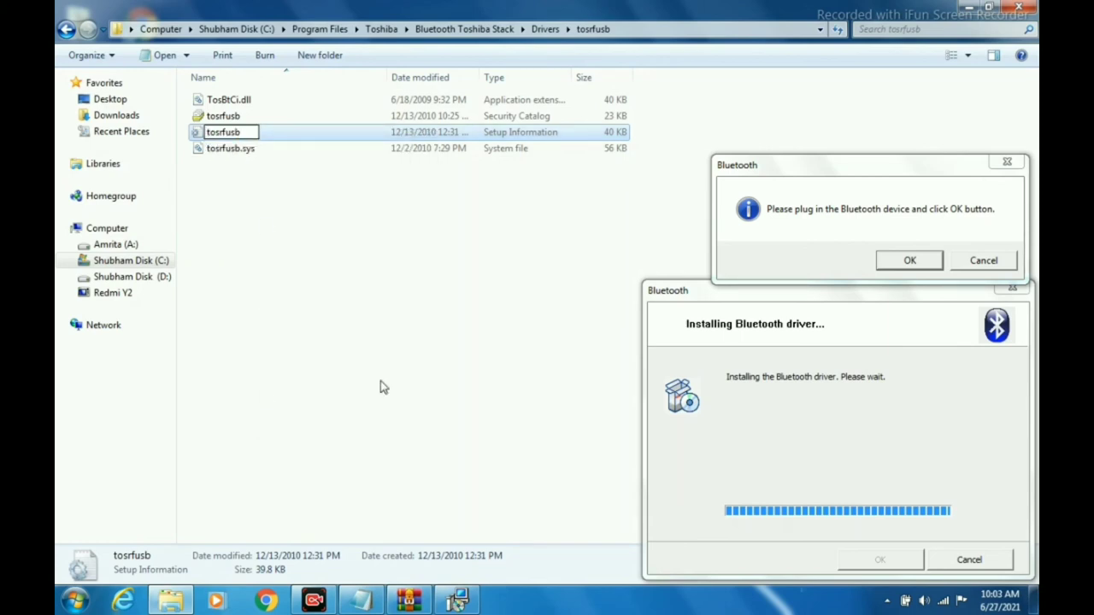
pyautogui.write('old')
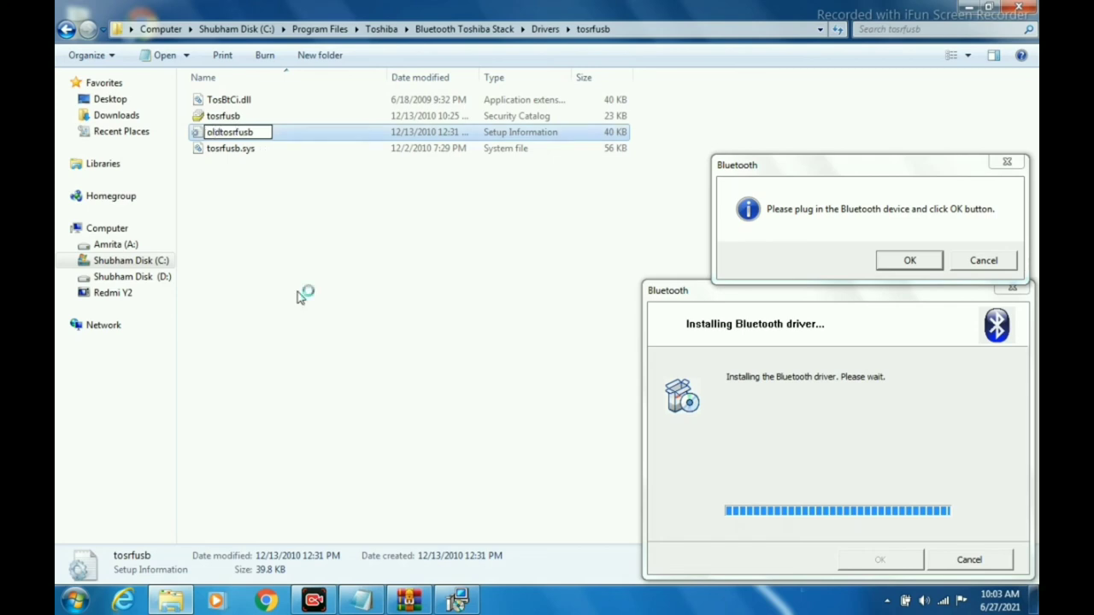
pyautogui.click(282, 323)
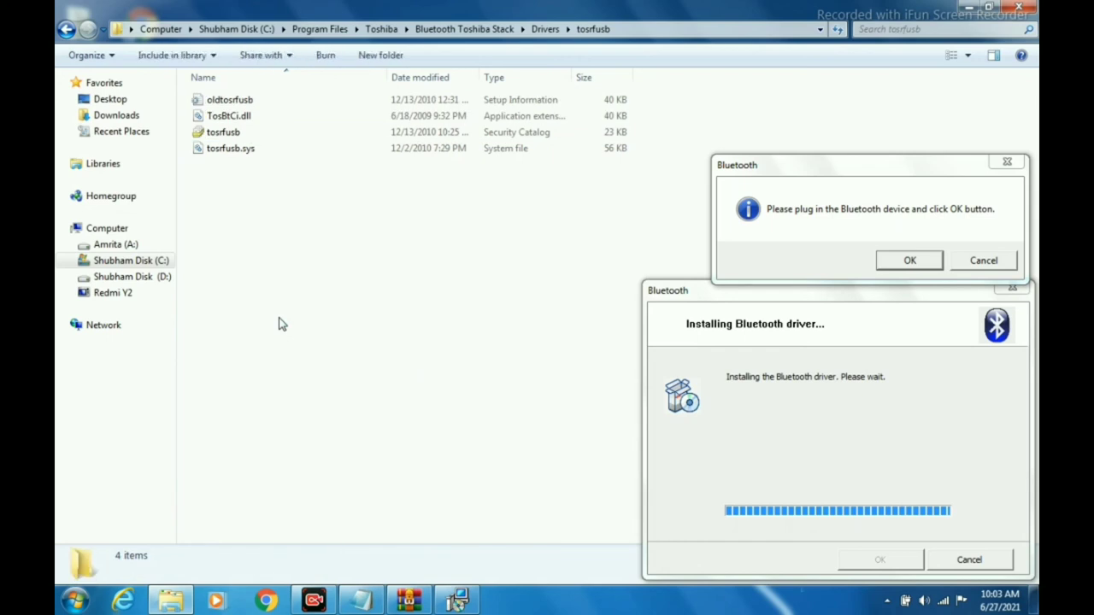
# Rename the tosrfusb Security Catalog file to oldtosrfusb
pyautogui.click(224, 135)
pyautogui.rightClick(226, 138)
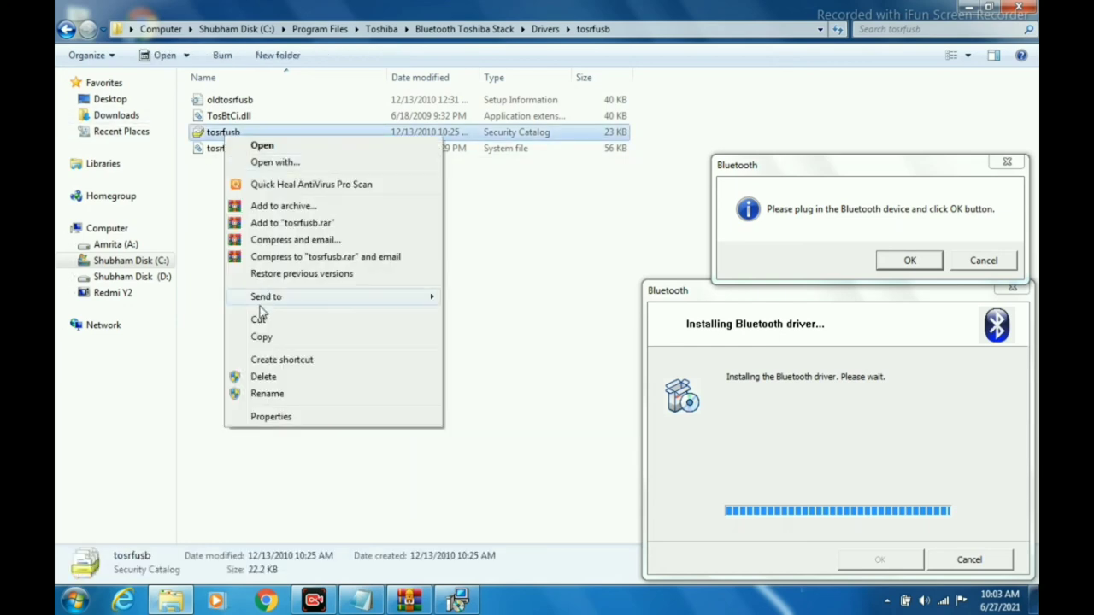
pyautogui.click(266, 394)
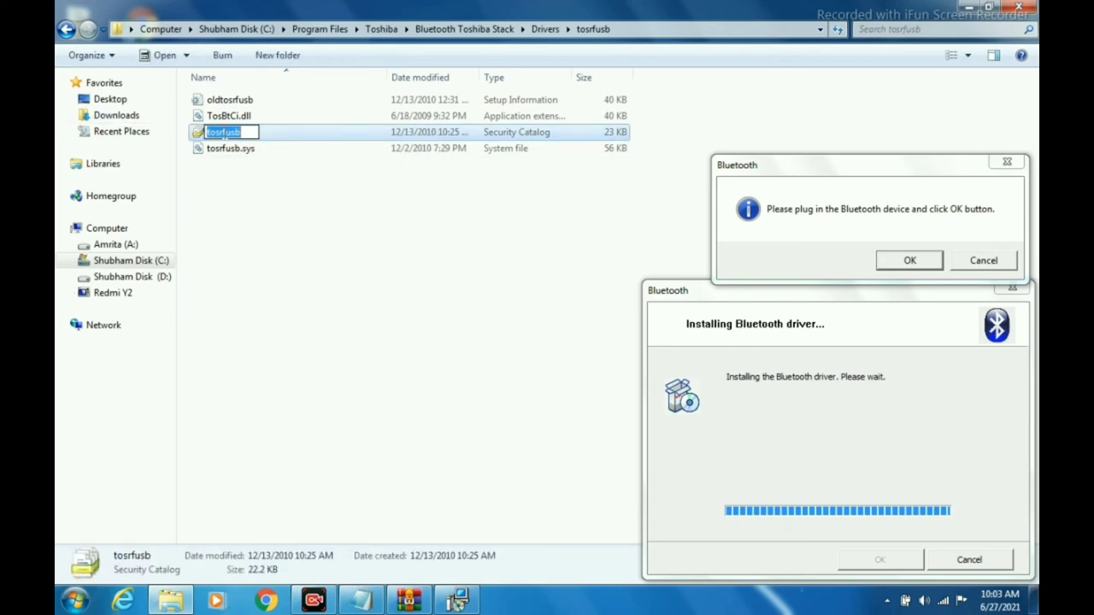
pyautogui.click(224, 132)
pyautogui.press('Left')
pyautogui.press('Left')
pyautogui.press('Left')
pyautogui.press('Left')
pyautogui.write('old')
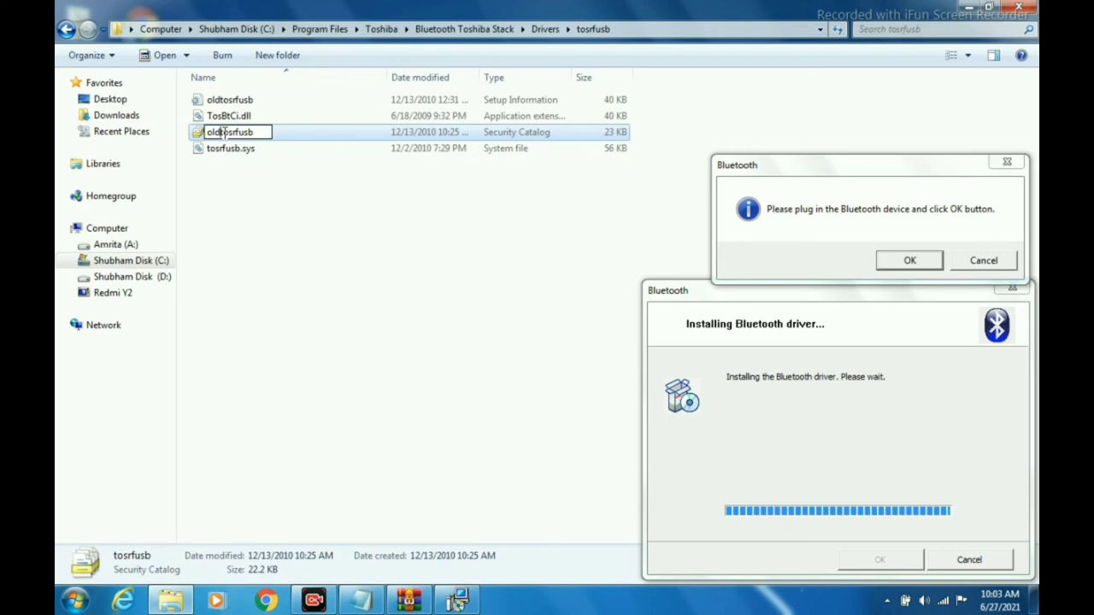
pyautogui.click(287, 135)
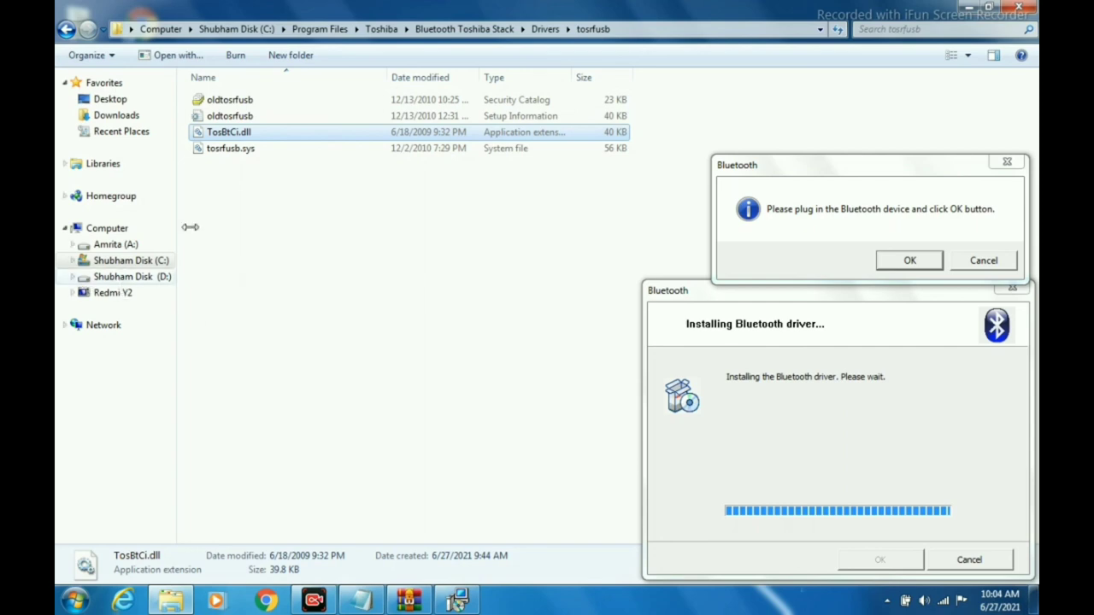
# Paste the modified tosrfusb.inf into the tosrfusb folder, granting administrator permission for the move
pyautogui.rightClick(253, 193)
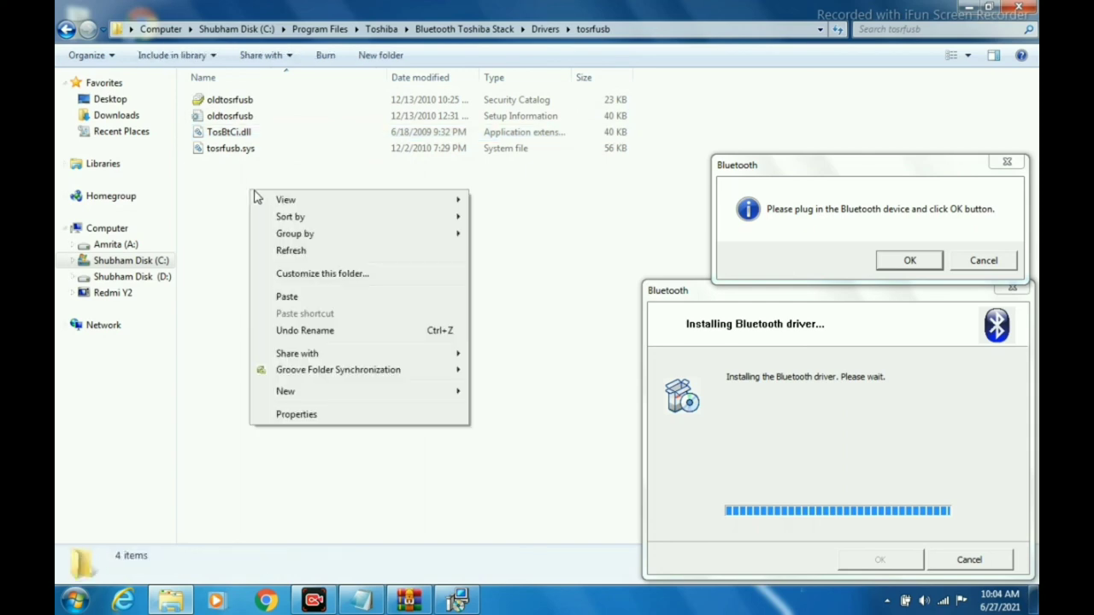
pyautogui.click(288, 295)
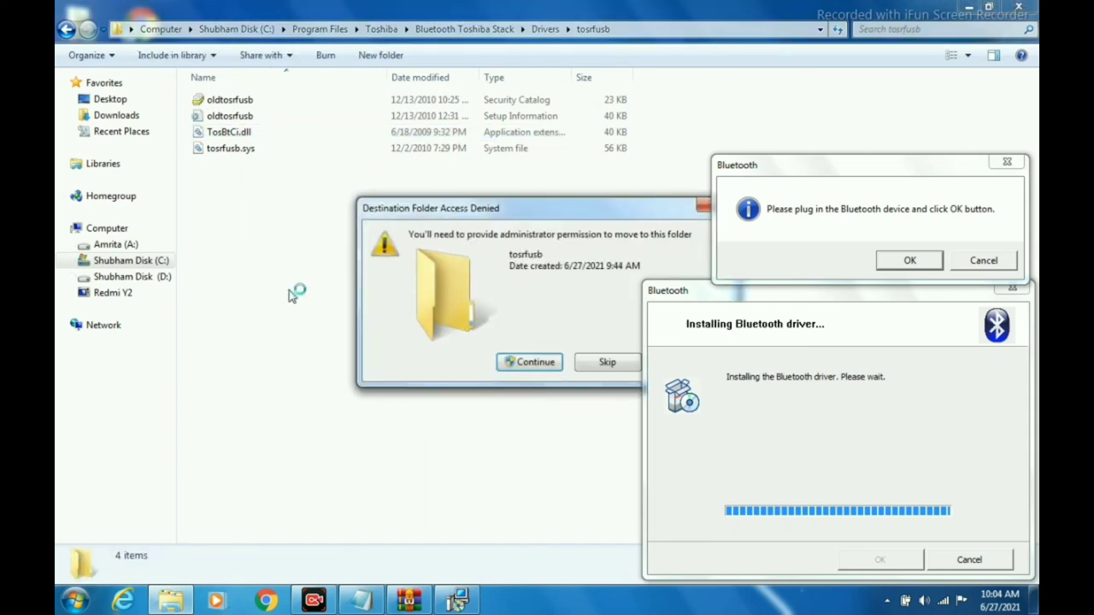
pyautogui.click(502, 363)
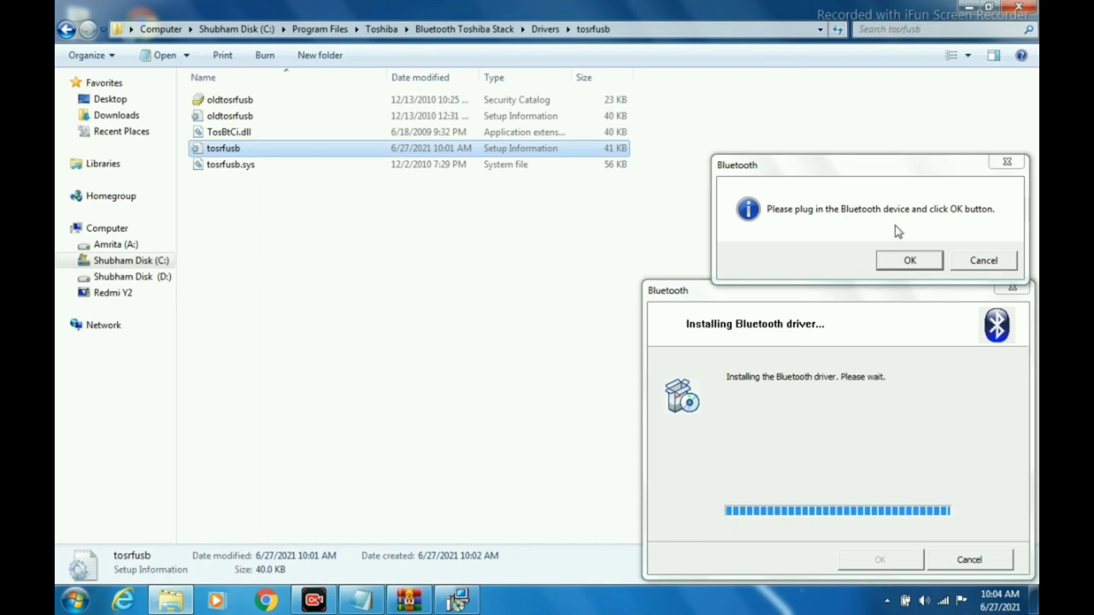
# Accept the prompt to plug in the Bluetooth device, then minimize the folder window and move the InstallShield wizard clear of the Bluetooth window
pyautogui.click(911, 261)
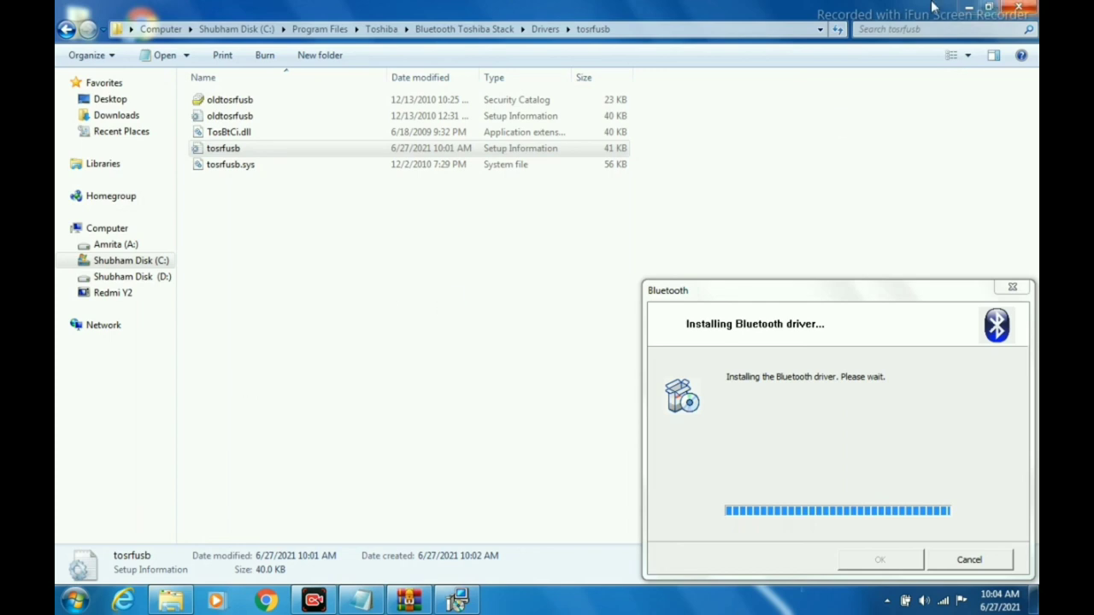
pyautogui.click(968, 8)
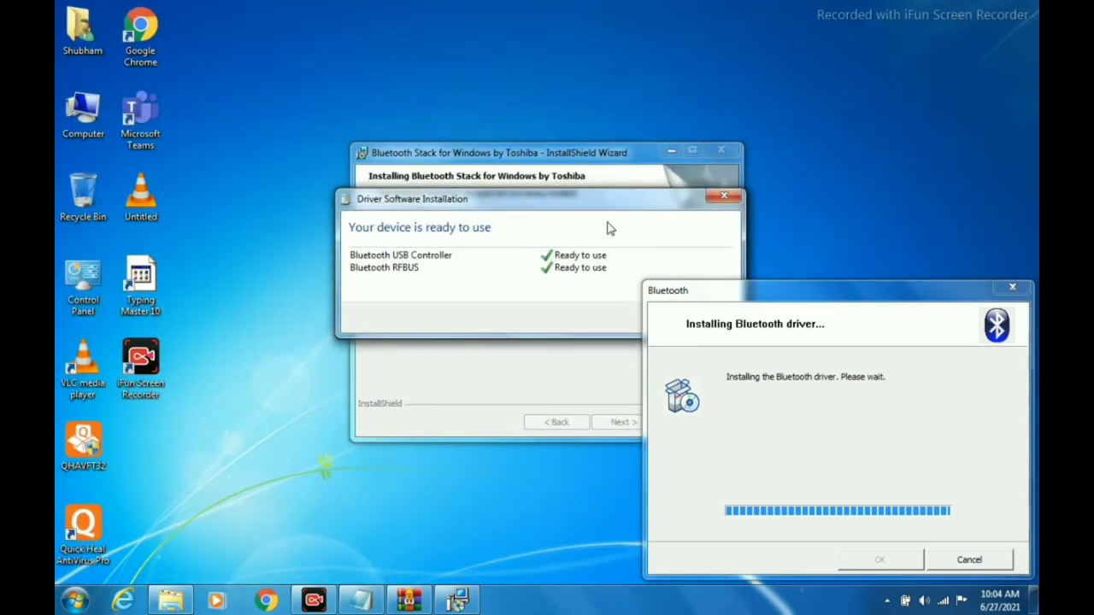
pyautogui.moveTo(476, 198); pyautogui.dragTo(637, 107)
pyautogui.click(866, 214)
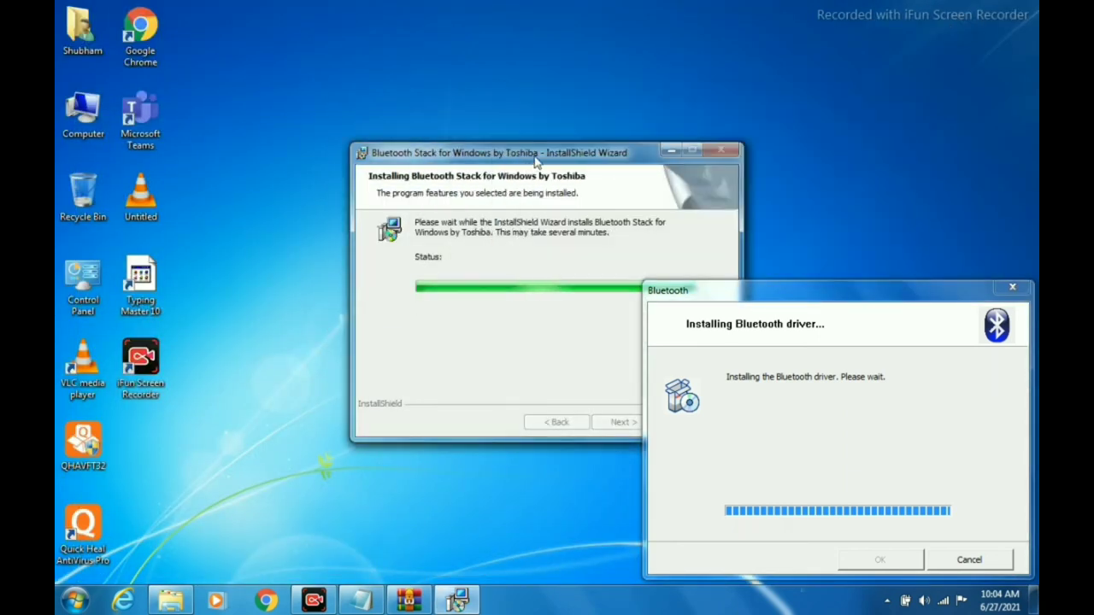
pyautogui.moveTo(518, 180); pyautogui.dragTo(369, 118)
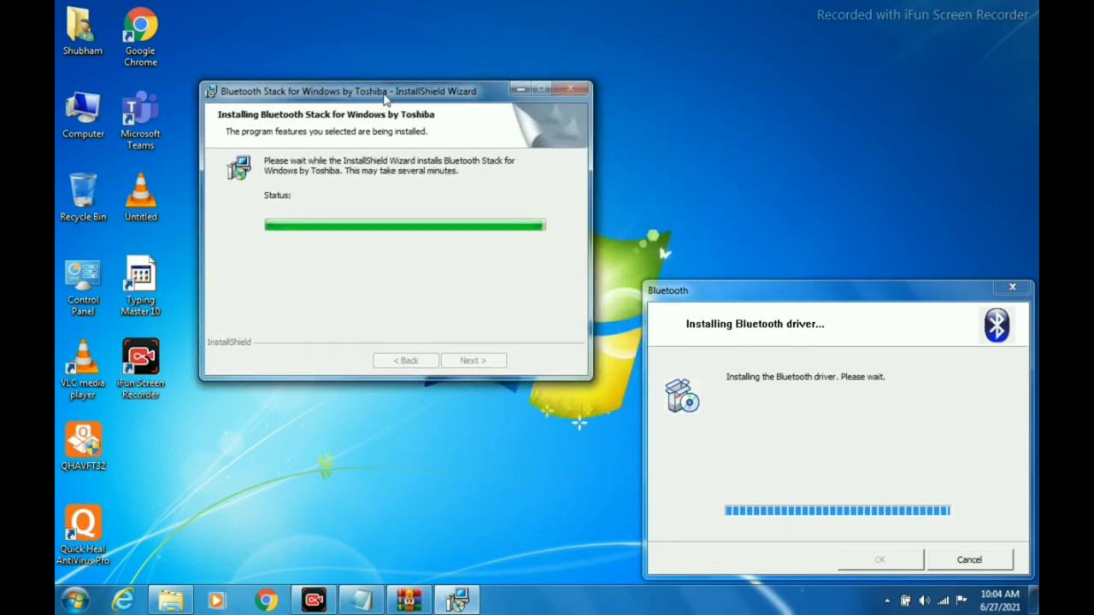
pyautogui.rightClick(881, 134)
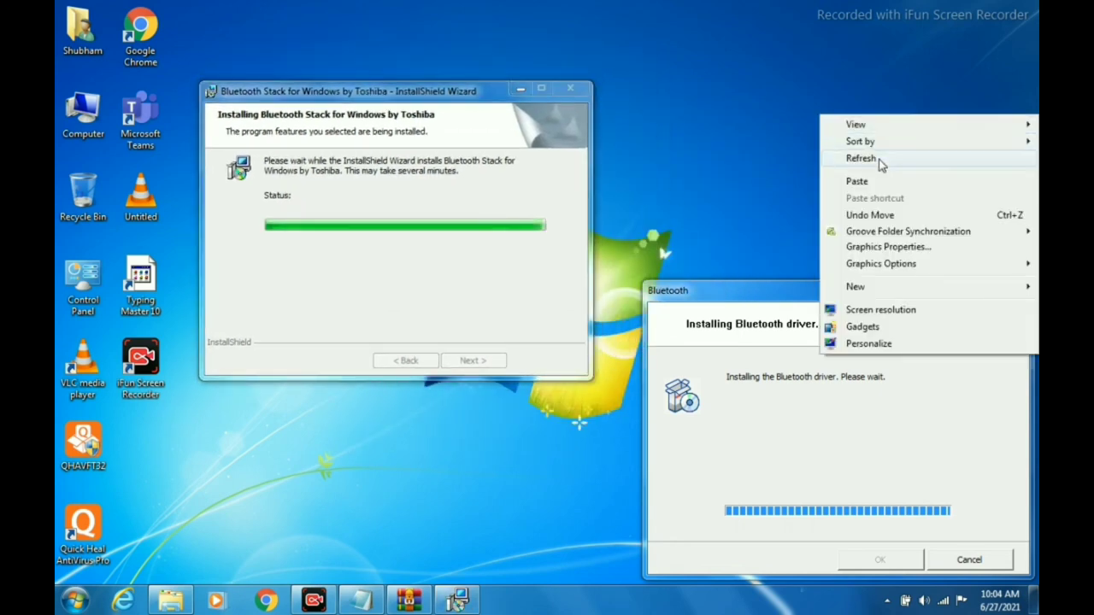
pyautogui.click(849, 159)
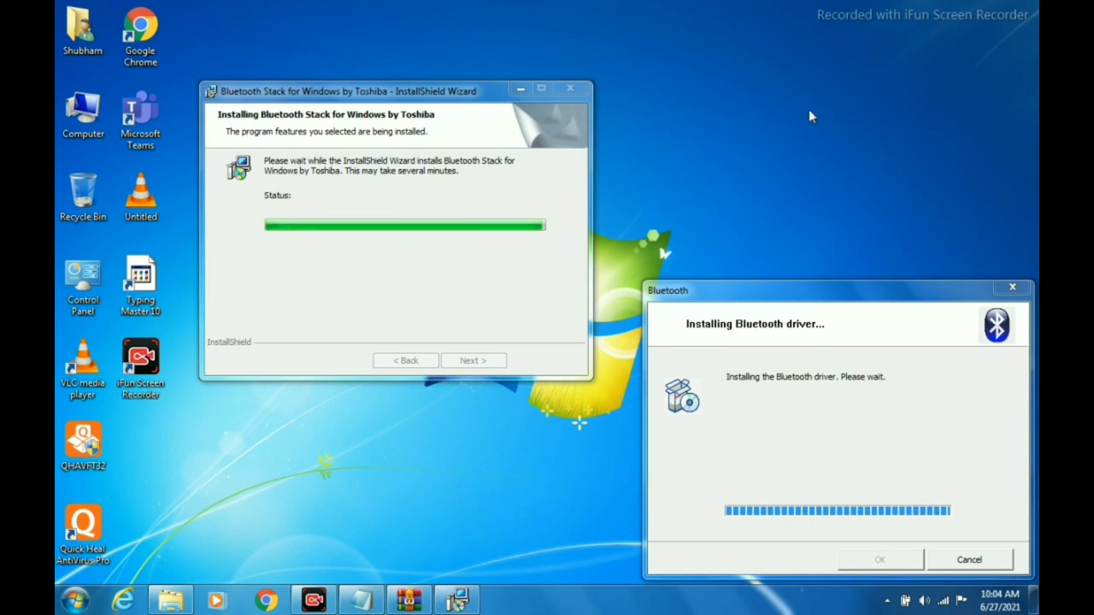
# Close the Bluetooth driver dialog, finish the Toshiba Bluetooth Stack installation wizard and decline the immediate system restart
pyautogui.click(875, 558)
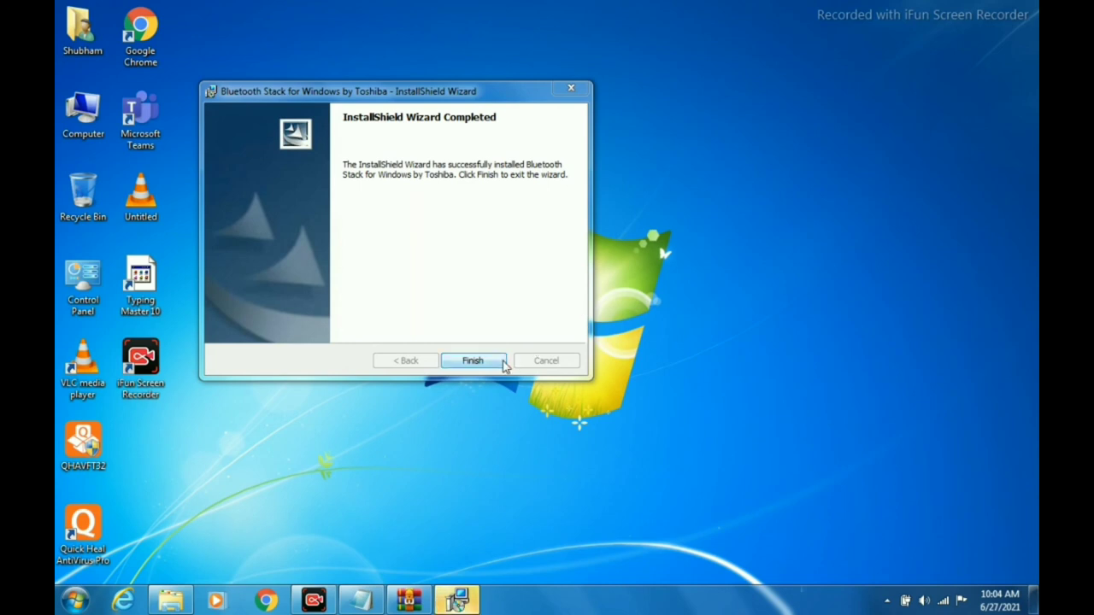
pyautogui.click(503, 362)
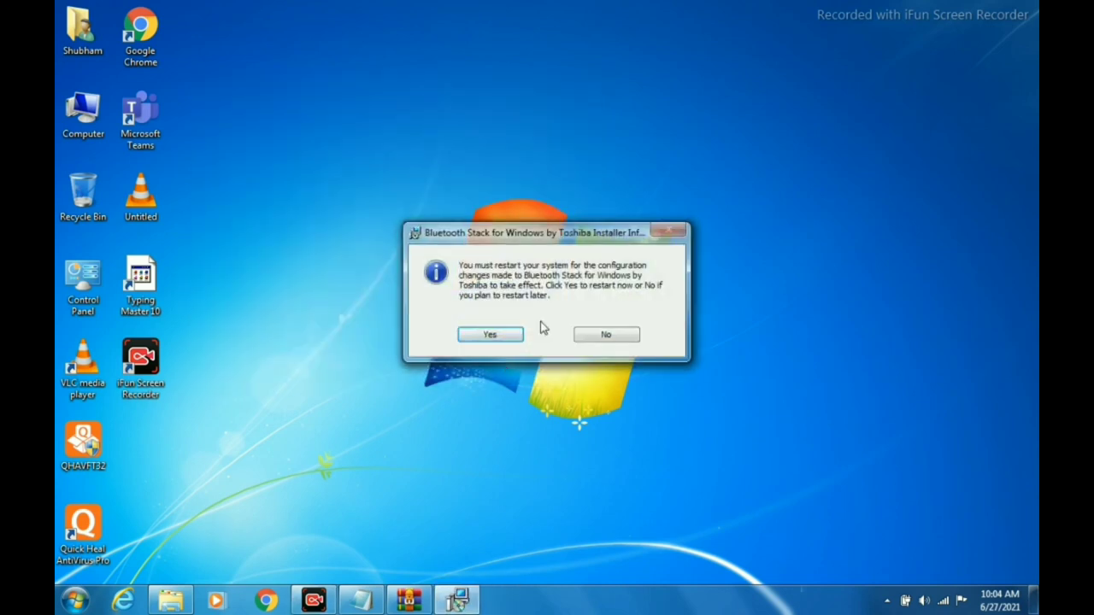
pyautogui.click(630, 335)
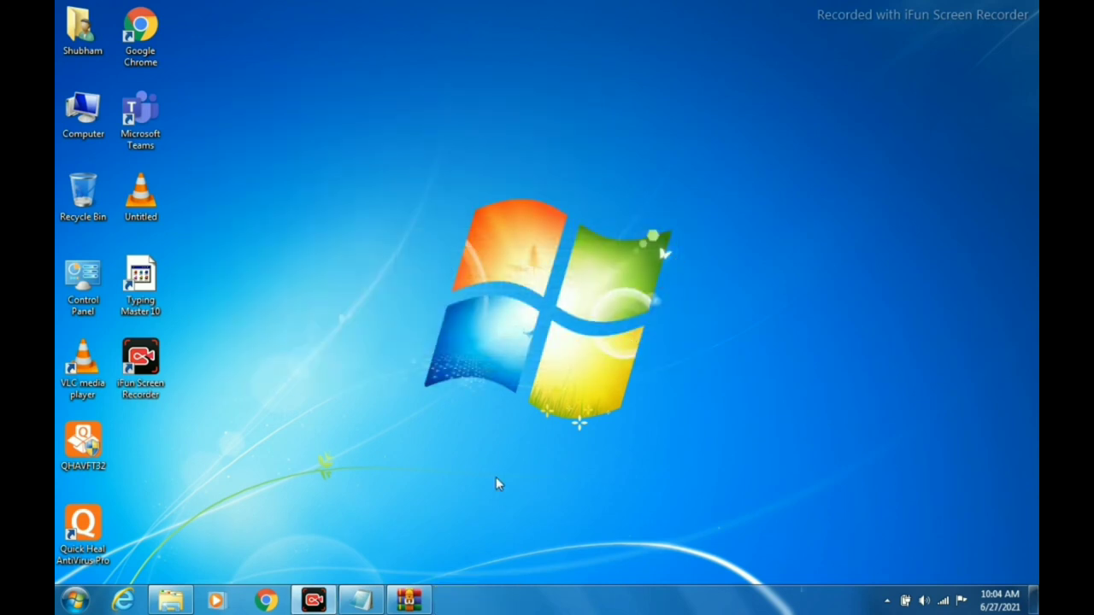
# Check the hidden notification icons and look over the open note and the WinRAR archive window
pyautogui.click(885, 601)
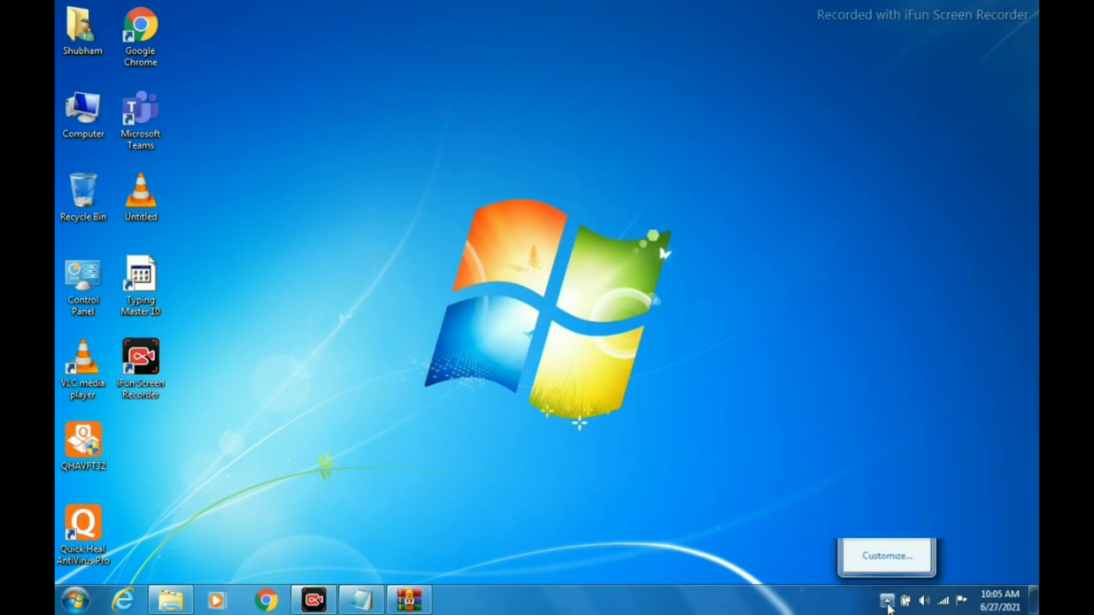
pyautogui.click(830, 132)
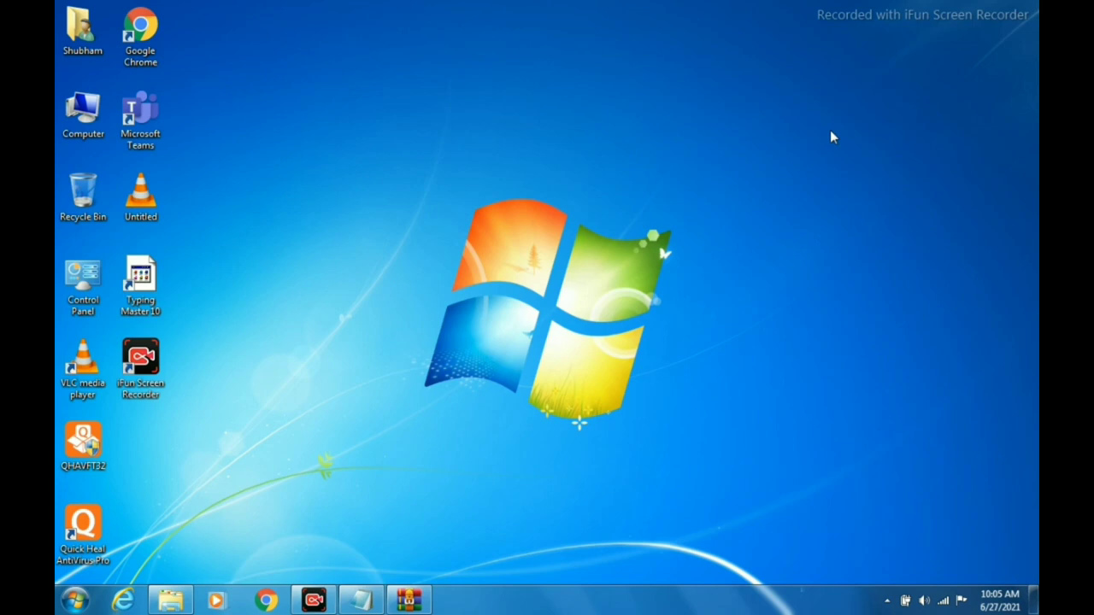
pyautogui.click(360, 600)
pyautogui.click(795, 86)
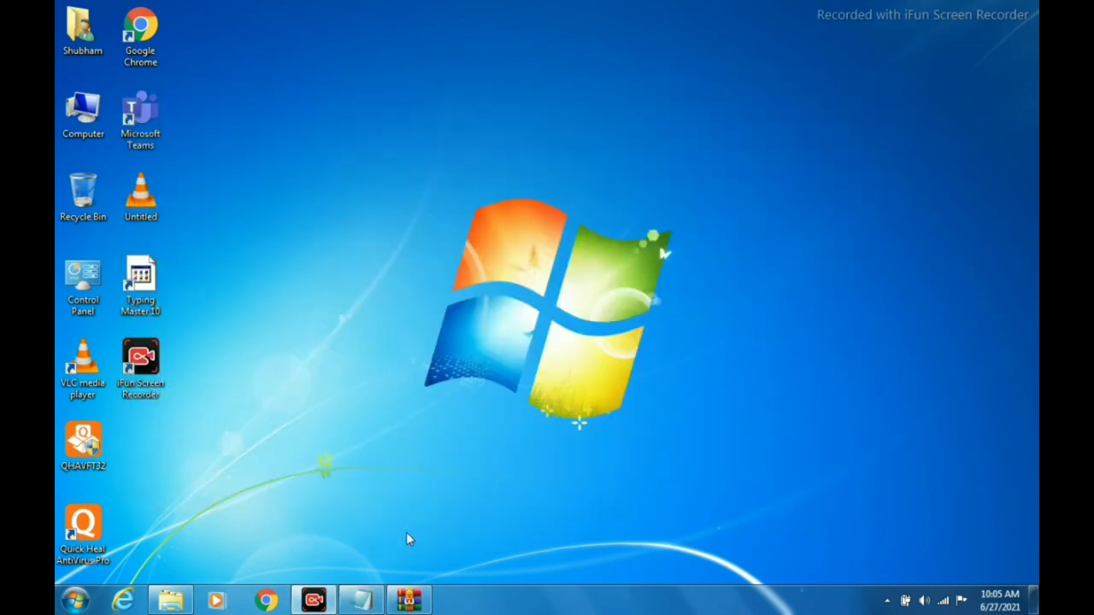
pyautogui.click(408, 601)
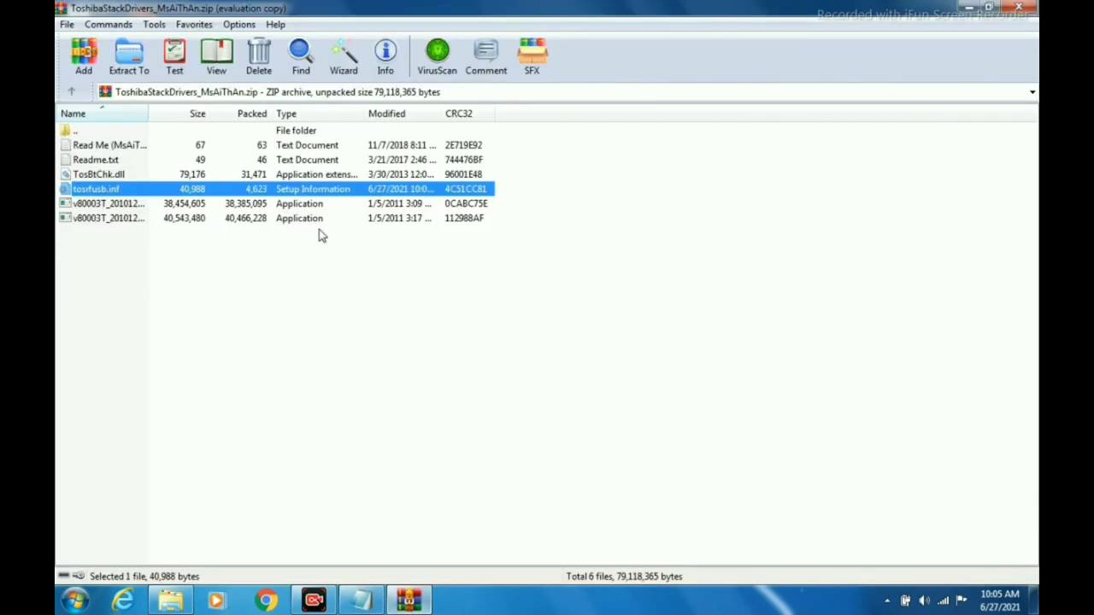
pyautogui.click(968, 8)
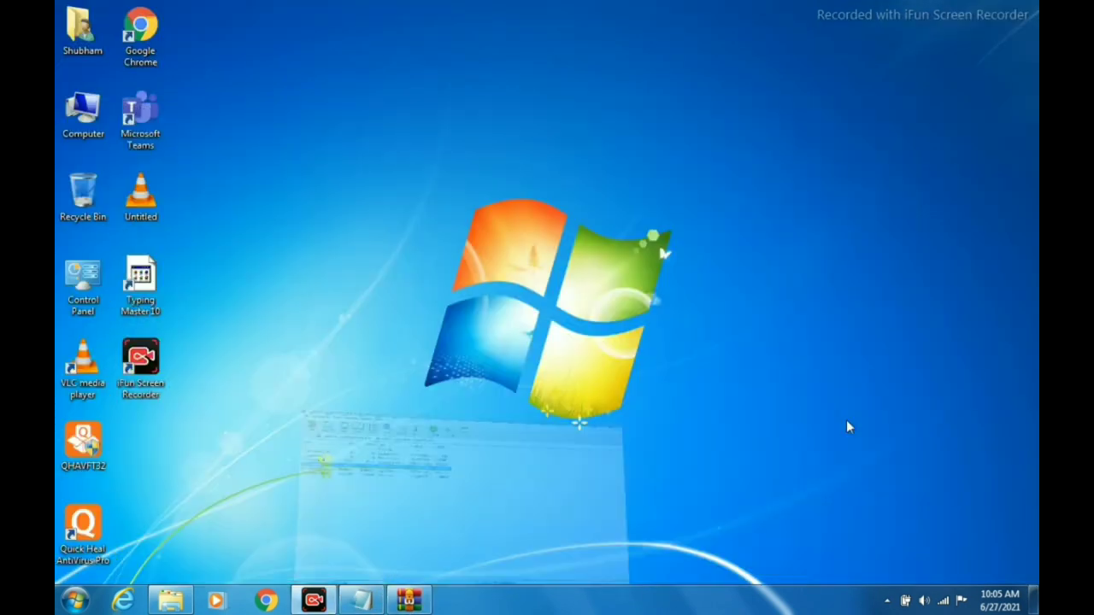
pyautogui.click(886, 601)
pyautogui.click(858, 186)
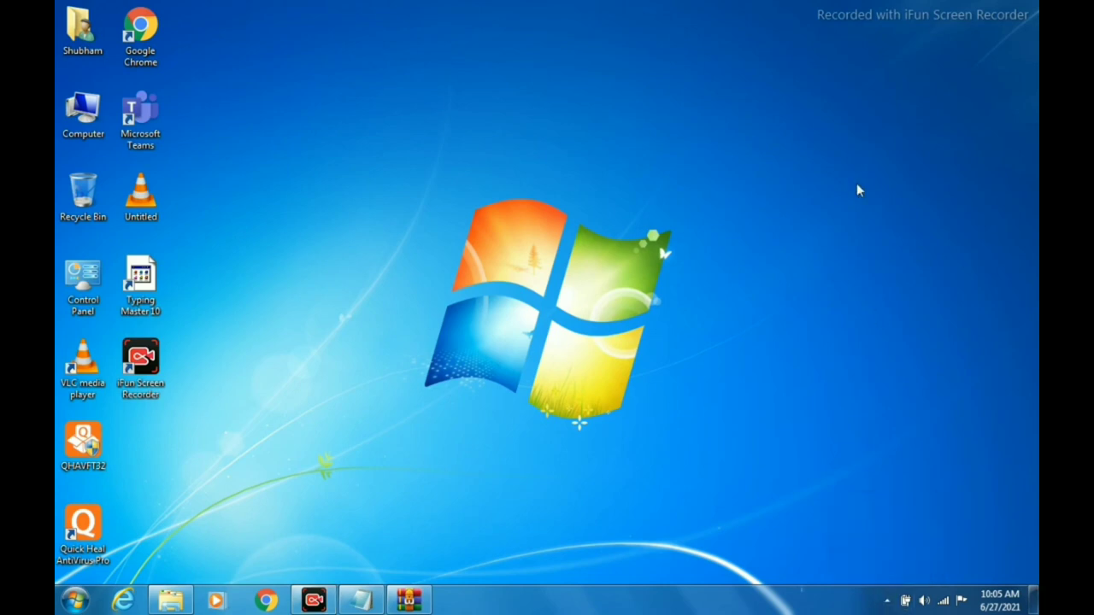